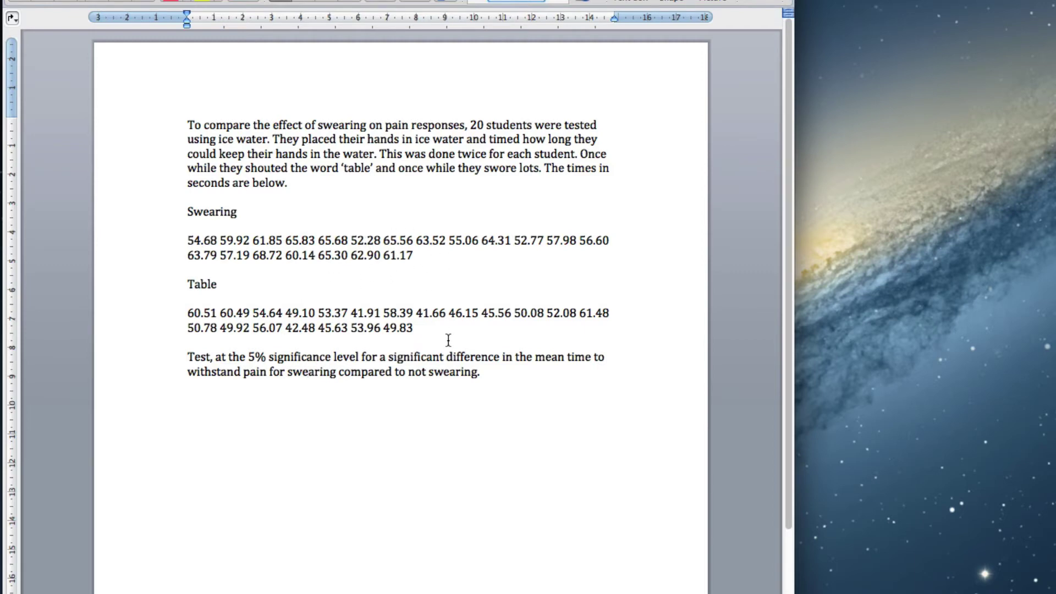
Copy the list of swearing times from the Word document
{"action": "key", "text": "super+Tab"}
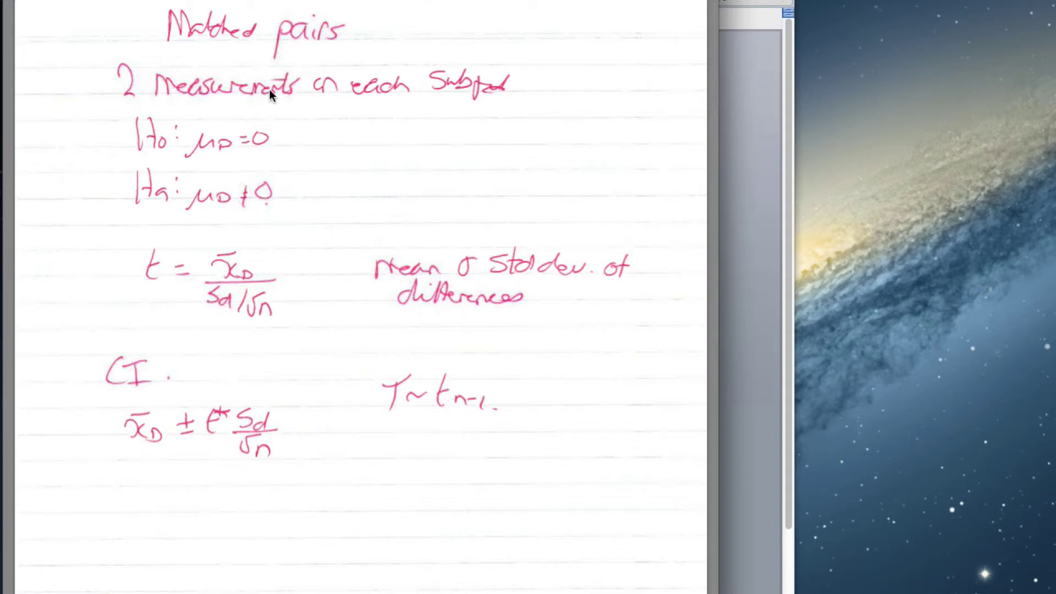
{"action": "key", "text": "super+Tab"}
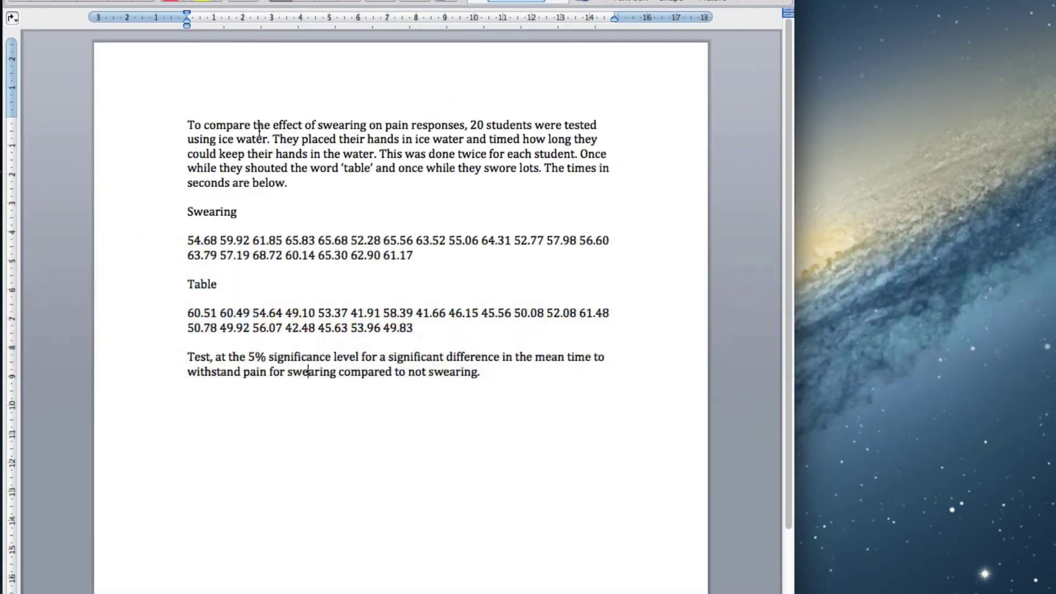
{"action": "left_click_drag", "start_coordinate": [187, 240], "coordinate": [427, 258]}
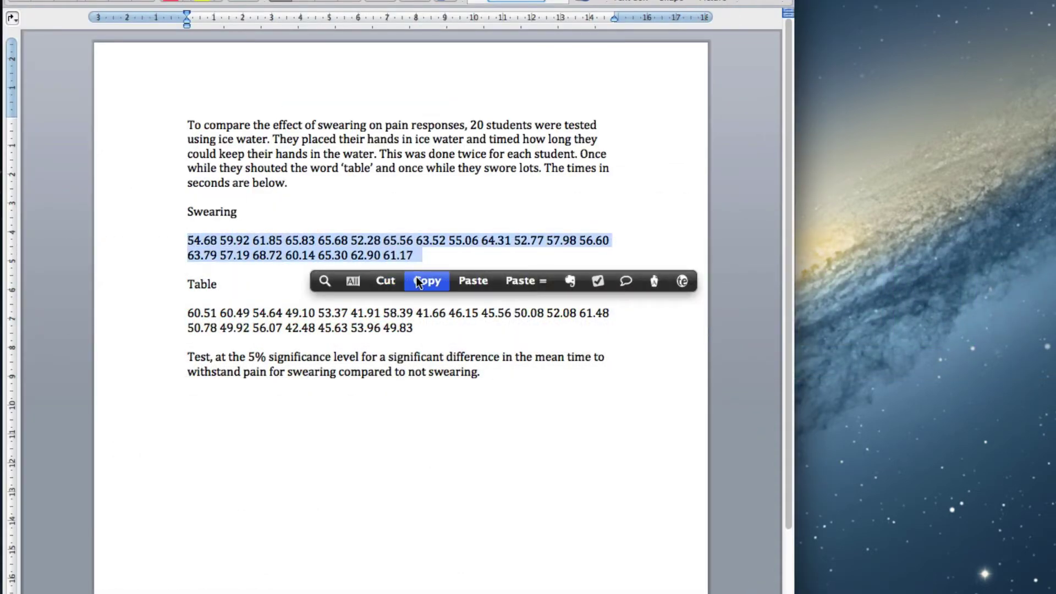
{"action": "left_click", "coordinate": [418, 279]}
Switch to MATLAB, store the copied swearing times in a vector named swear, and evaluate its length
{"action": "key", "text": "super+Tab"}
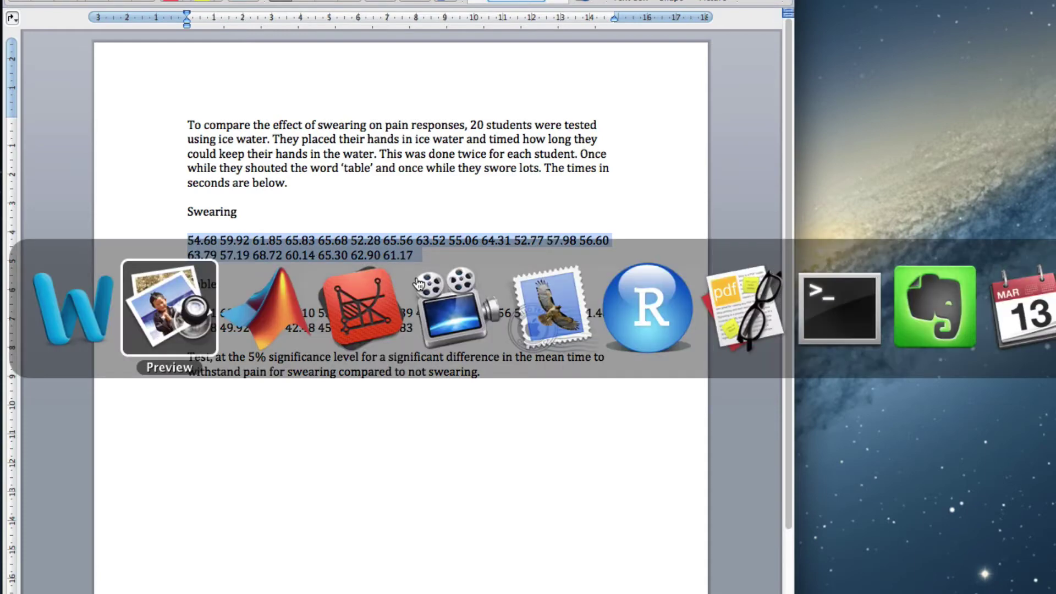
{"action": "key", "text": "super+Tab"}
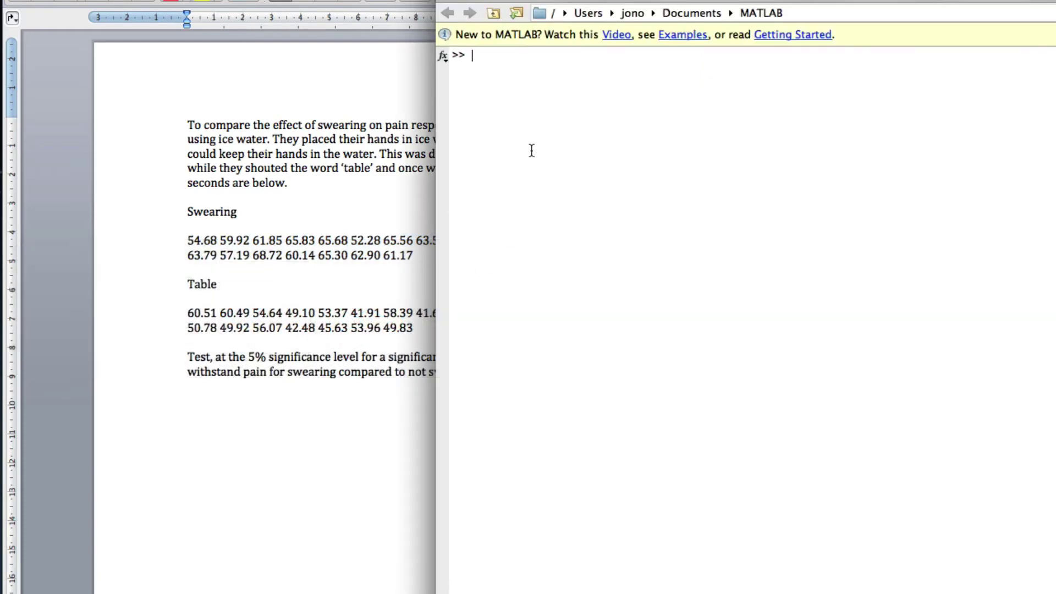
{"action": "key", "text": "super+alt+Left"}
{"action": "type", "text": "swe"}
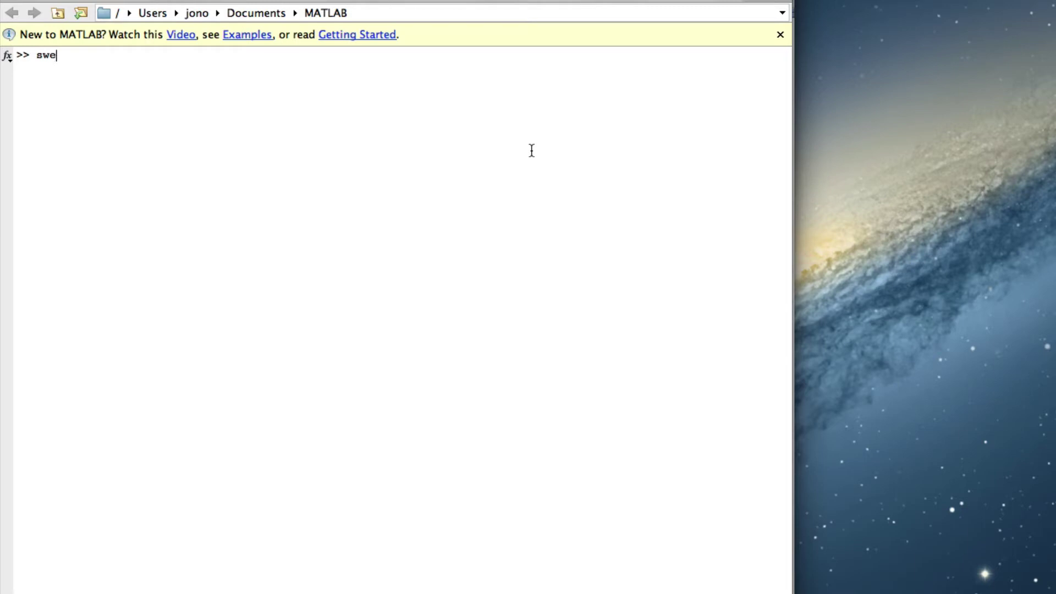
{"action": "type", "text": "ar = ["}
{"action": "key", "text": "super+v"}
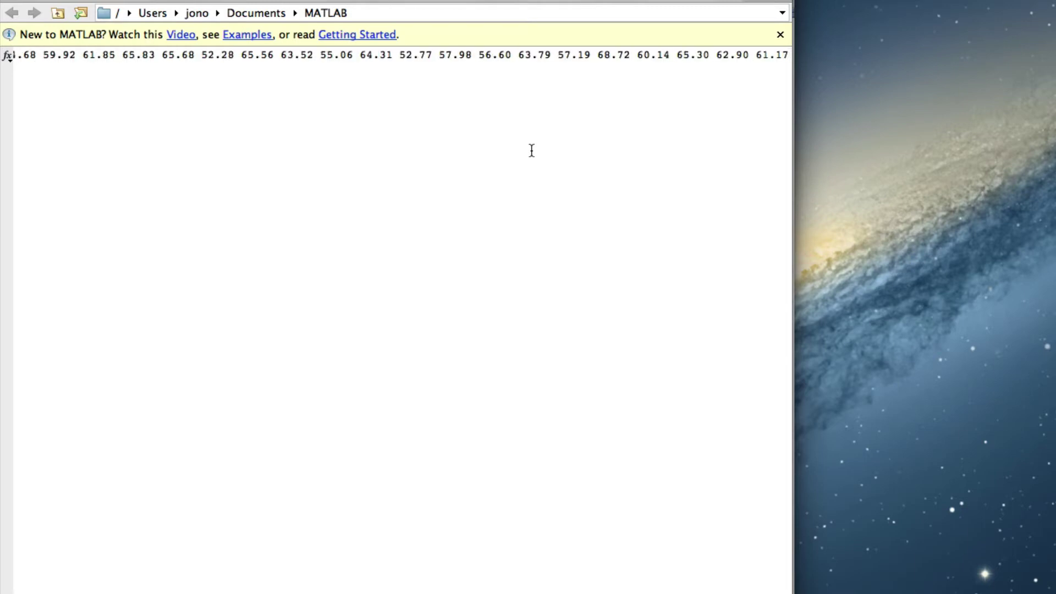
{"action": "type", "text": "]"}
{"action": "key", "text": "Return"}
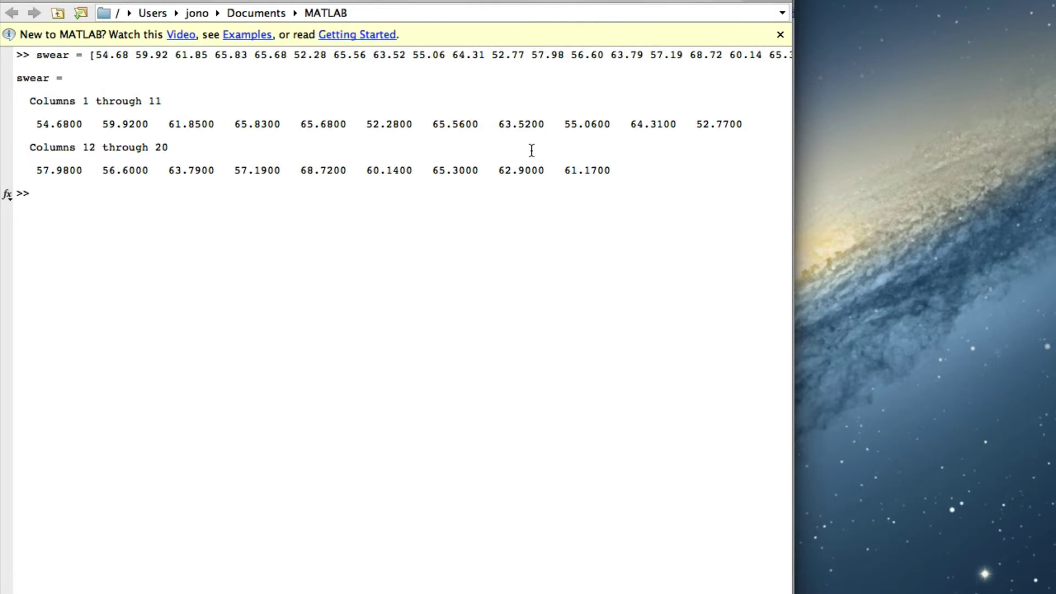
{"action": "type", "text": "length(swear)"}
{"action": "key", "text": "Return"}
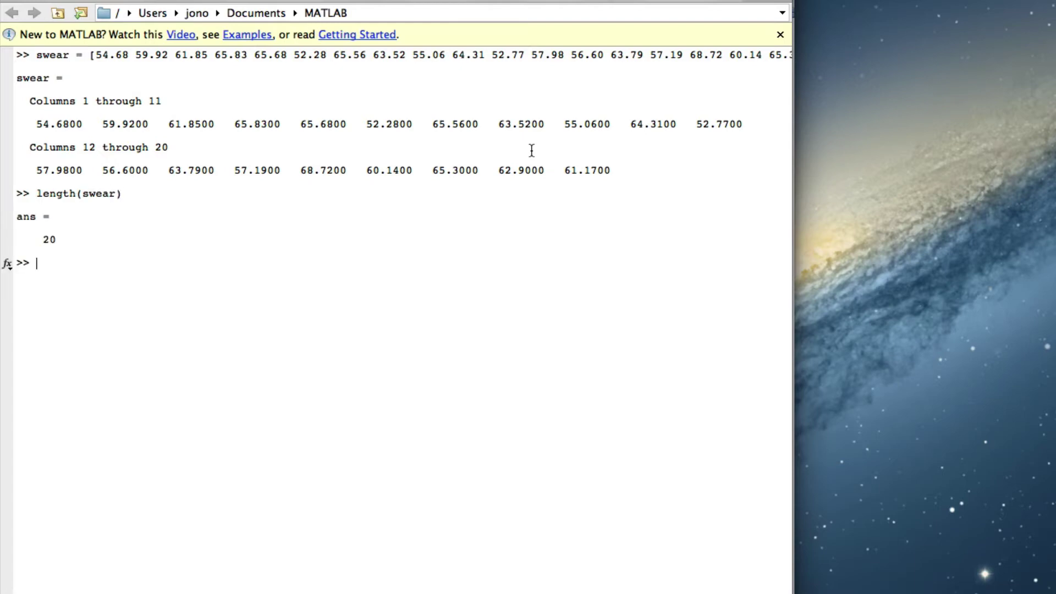
Switch back to Word and copy the list of times under the Table heading
{"action": "key", "text": "super+Tab"}
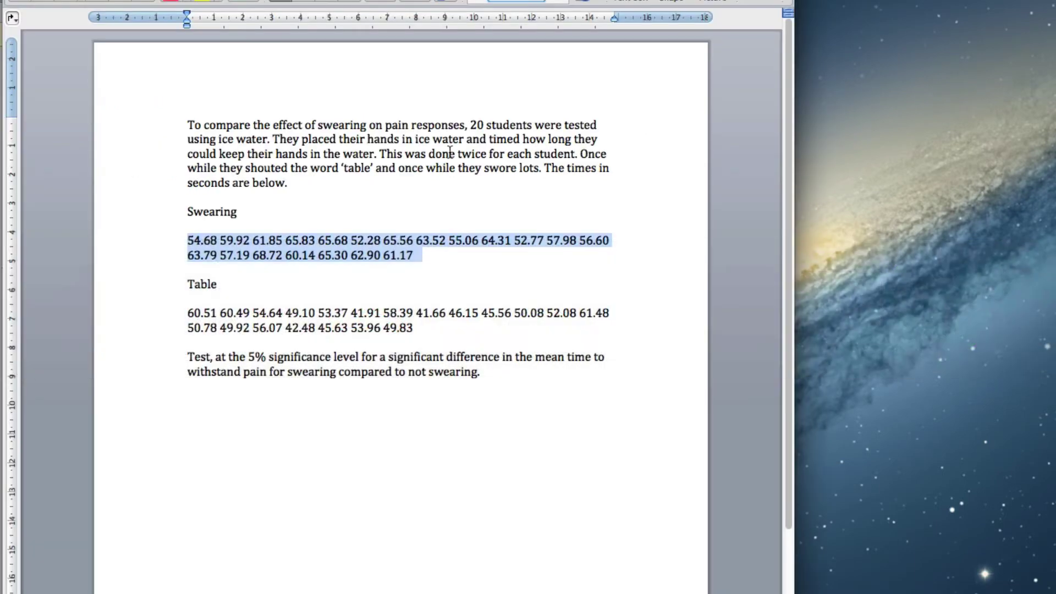
{"action": "double_click", "coordinate": [189, 313]}
{"action": "left_click_drag", "start_coordinate": [246, 321], "coordinate": [429, 330]}
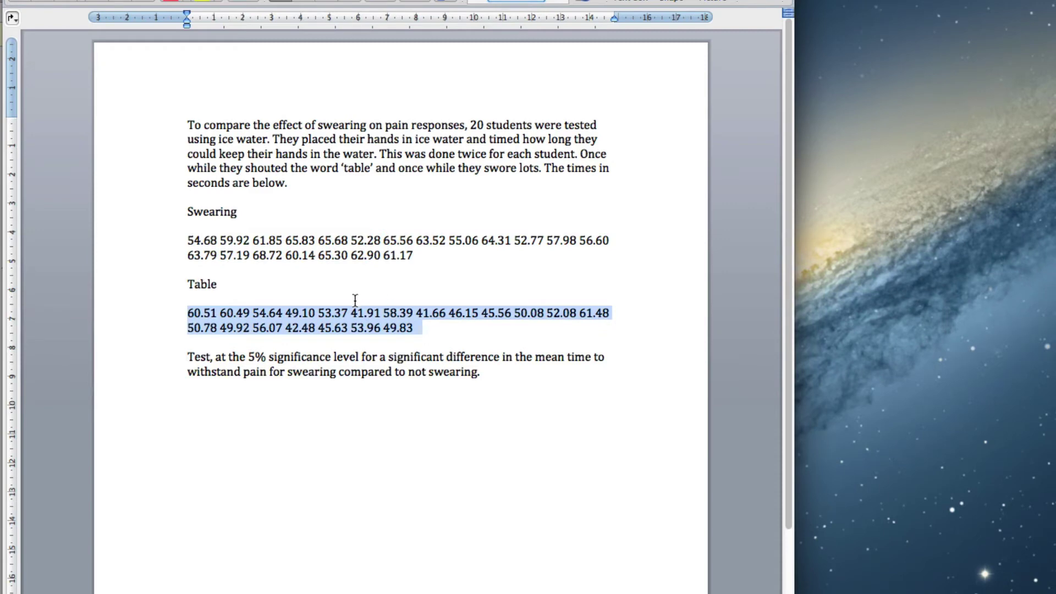
{"action": "left_click", "coordinate": [354, 283]}
Switch to MATLAB, store the copied Table times in a vector named table, and evaluate its length
{"action": "key", "text": "super+Tab"}
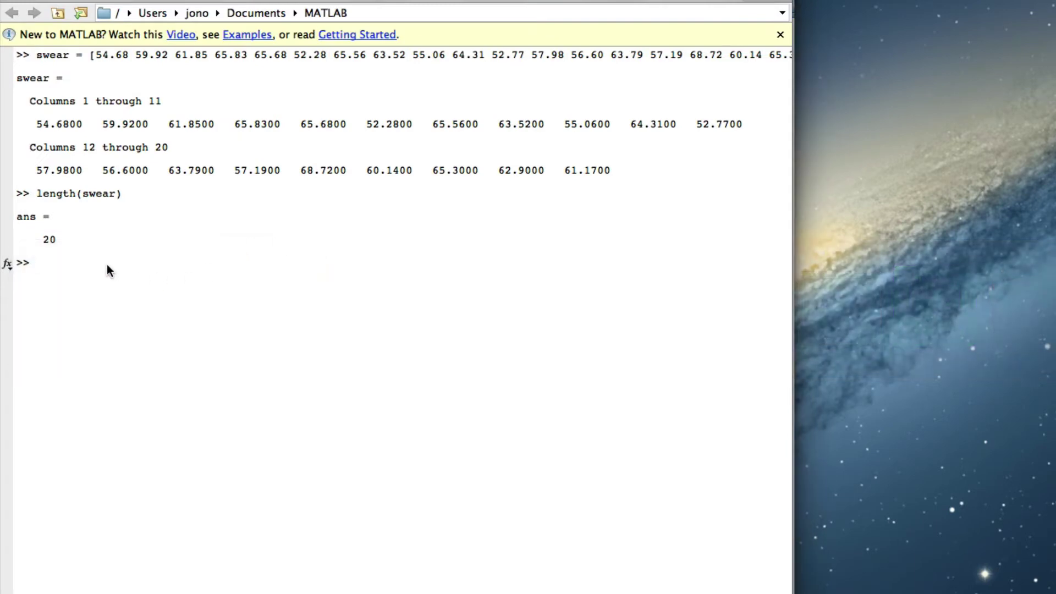
{"action": "type", "text": "table = ["}
{"action": "key", "text": "super+v"}
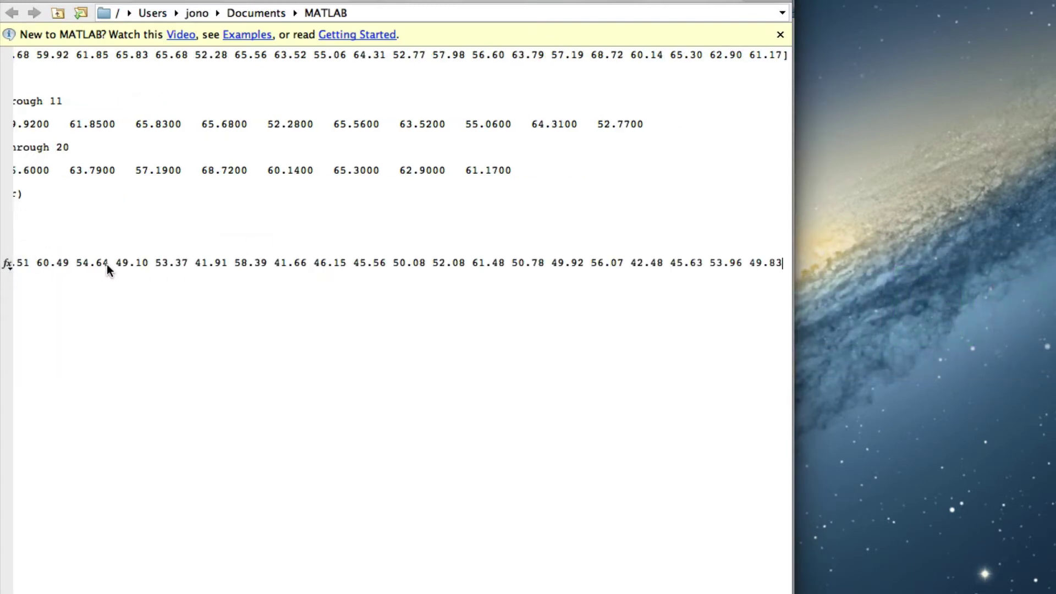
{"action": "type", "text": "]"}
{"action": "key", "text": "Return"}
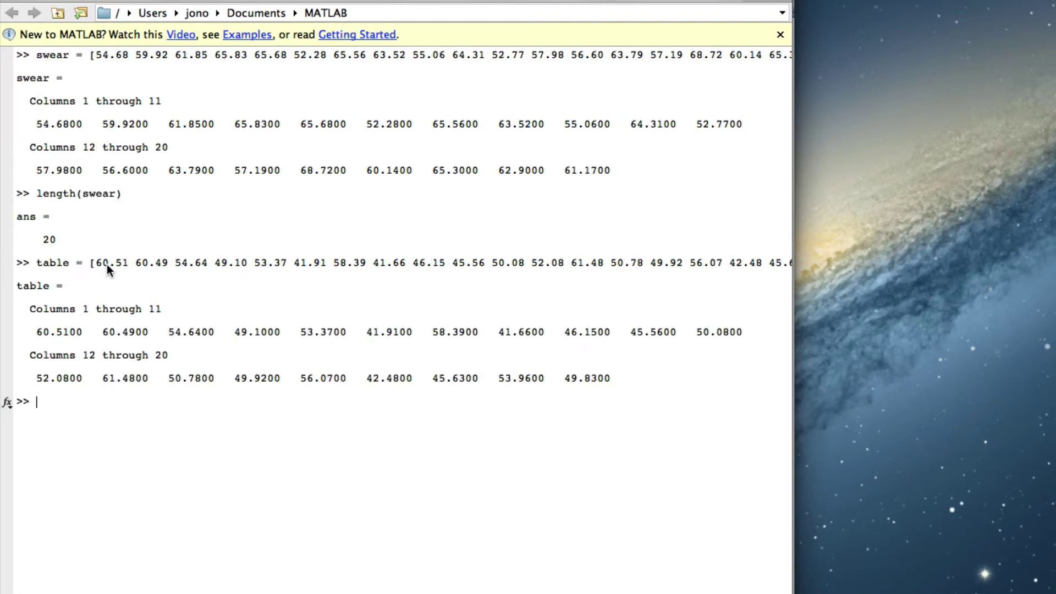
{"action": "type", "text": "length(table)"}
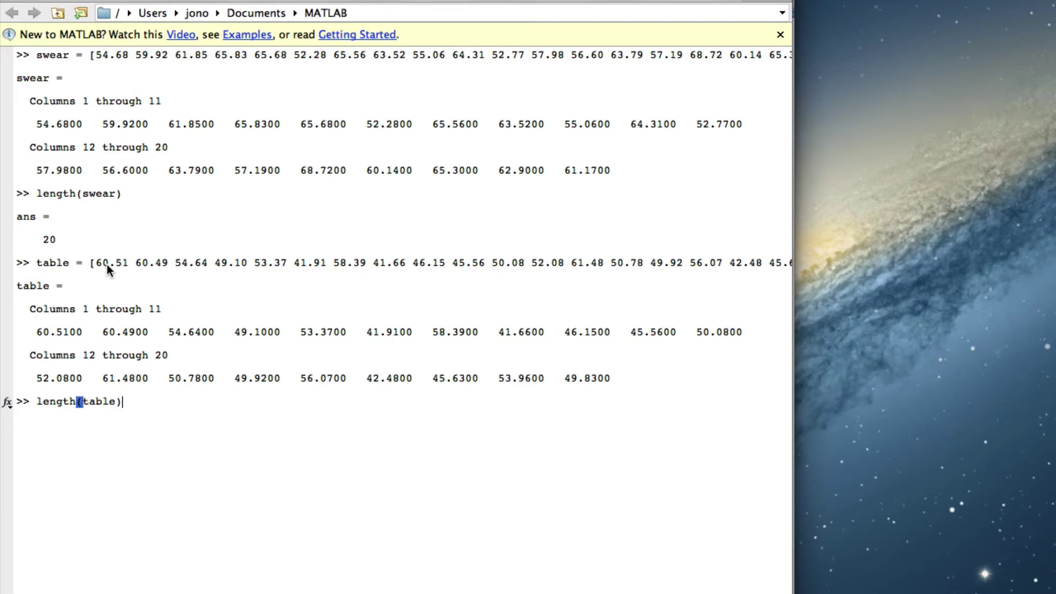
{"action": "key", "text": "Return"}
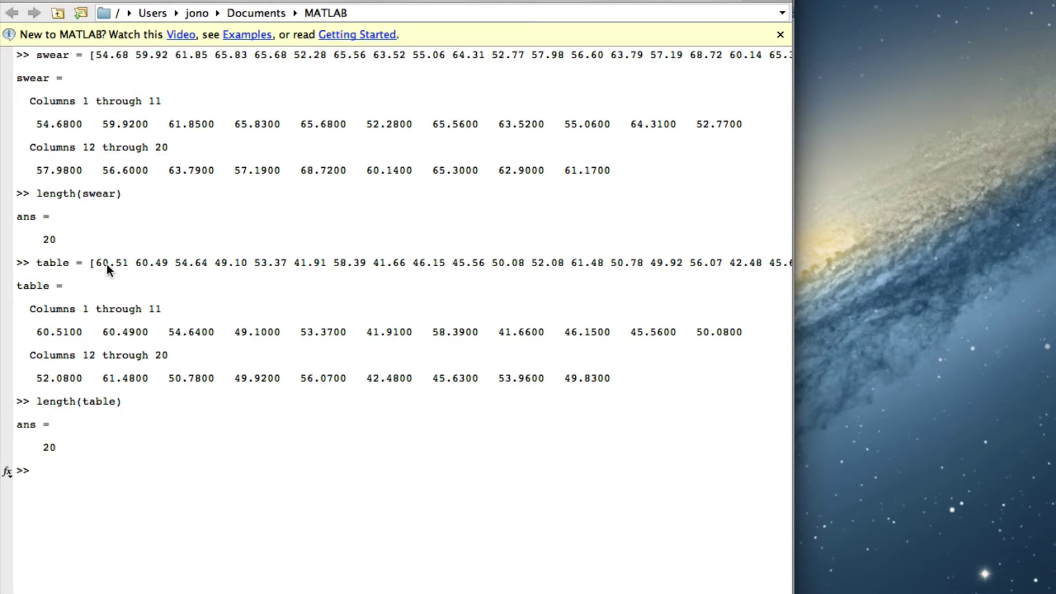
Compute the paired differences as diff = swear - table and run ttest(diff) on them
{"action": "type", "text": "diff = swear - table"}
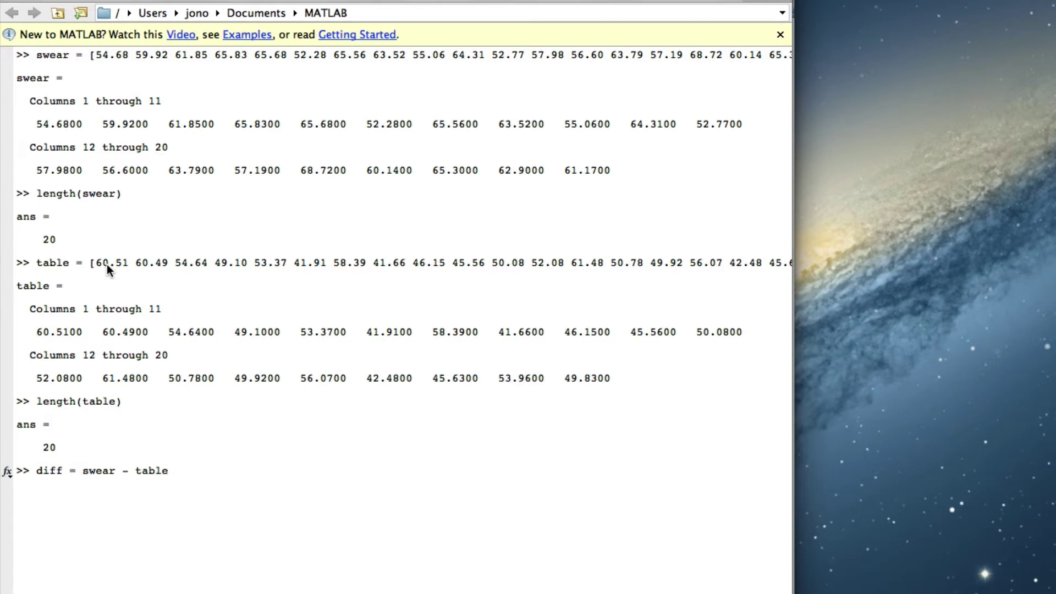
{"action": "key", "text": "Return"}
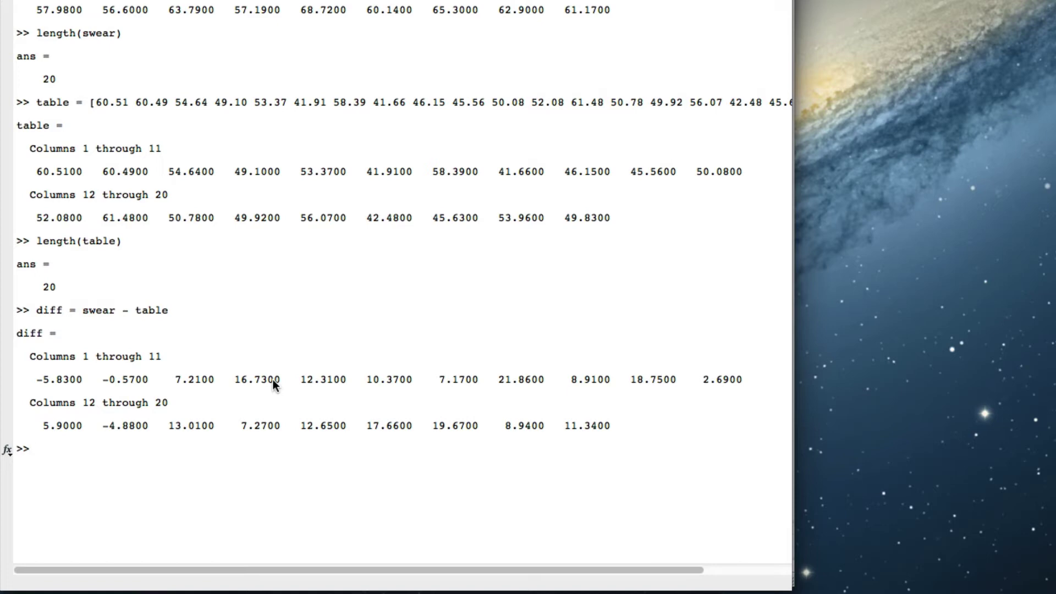
{"action": "type", "text": "ttest(diff)"}
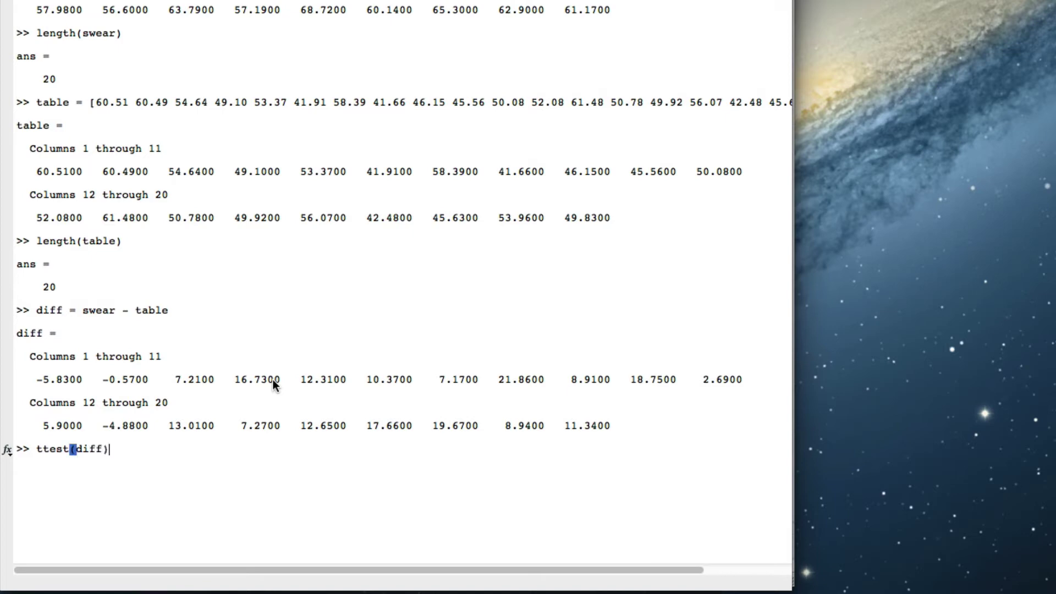
{"action": "key", "text": "Return"}
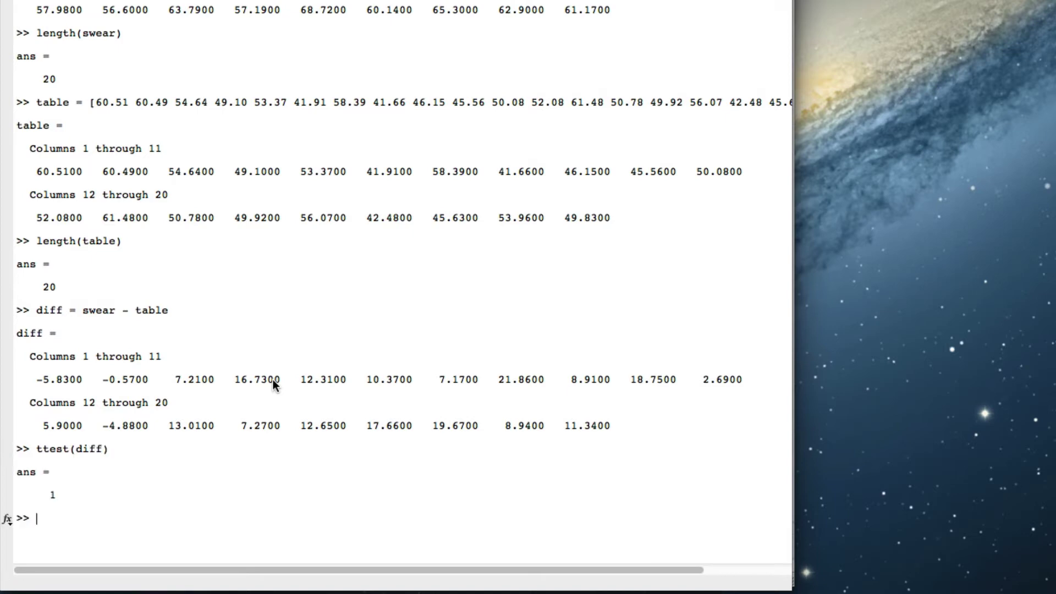
Rerun the t-test on diff with the four outputs [h p ci stats] returned
{"action": "key", "text": "Up"}
{"action": "key", "text": "Left"}
{"action": "key", "text": "Left"}
{"action": "key", "text": "Left"}
{"action": "key", "text": "Left"}
{"action": "key", "text": "Left"}
{"action": "key", "text": "Left"}
{"action": "key", "text": "Left"}
{"action": "key", "text": "Left"}
{"action": "key", "text": "Left"}
{"action": "key", "text": "Left"}
{"action": "key", "text": "Left"}
{"action": "type", "text": "[h"}
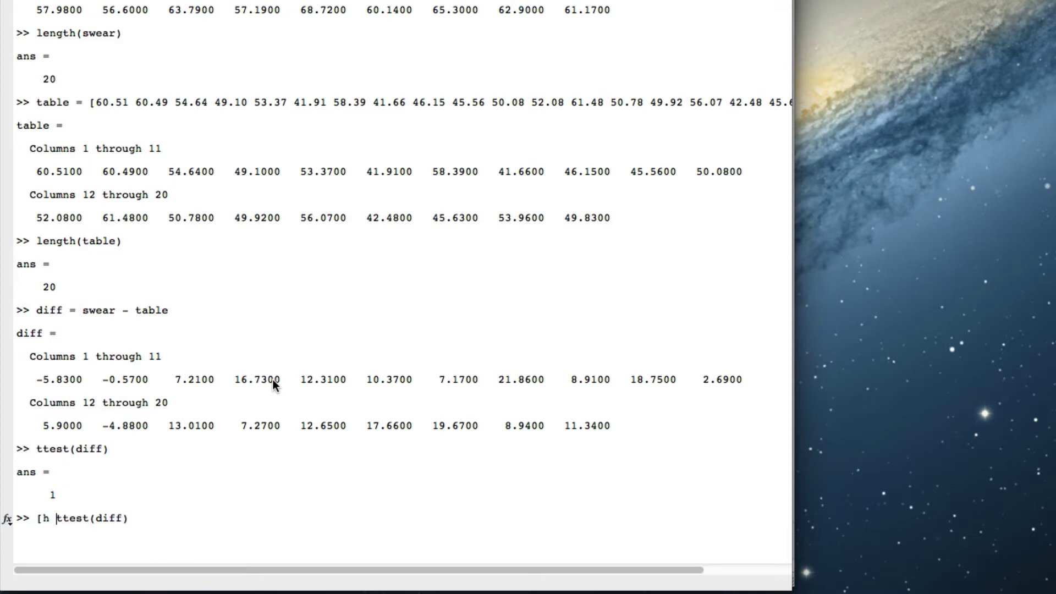
{"action": "type", "text": " p ci stats"}
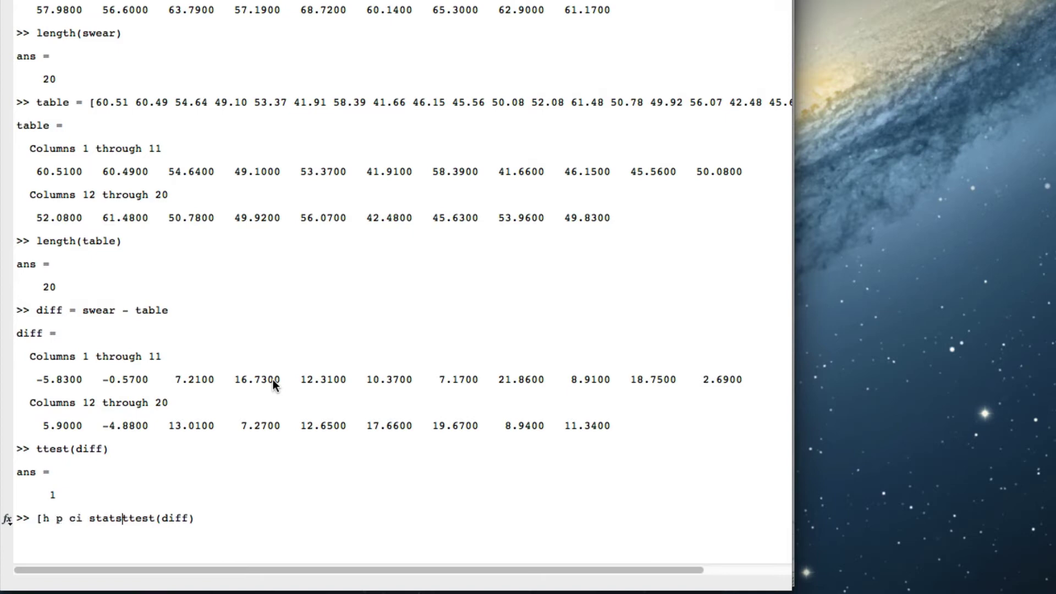
{"action": "type", "text": "] ="}
{"action": "key", "text": "Return"}
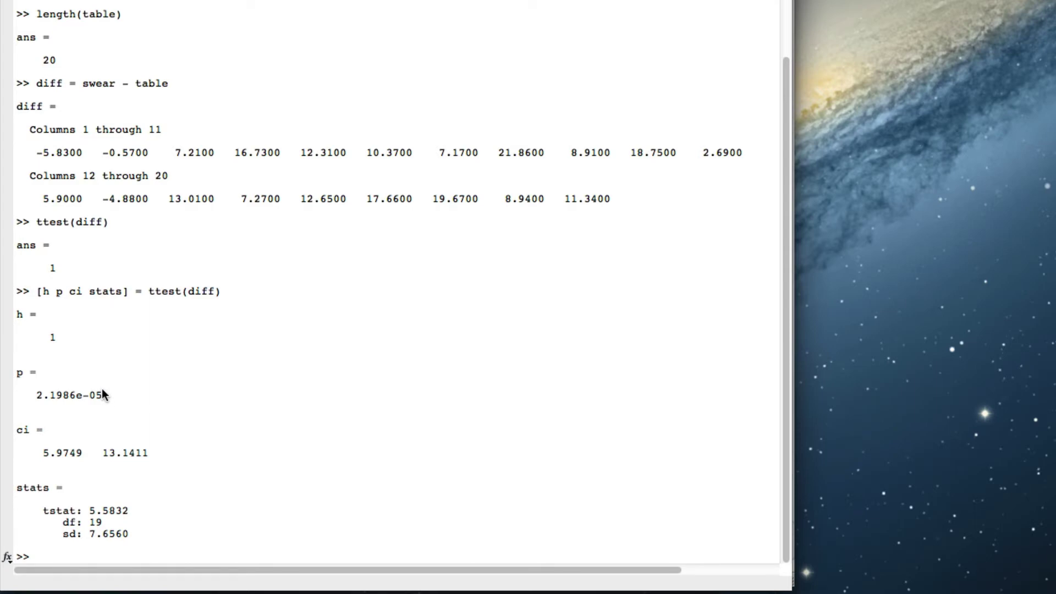
Copy the tstat value from the stats output and label the lower cut-off of the t(19) curve in the graphing app as -5.5832
{"action": "key", "text": "super+Tab"}
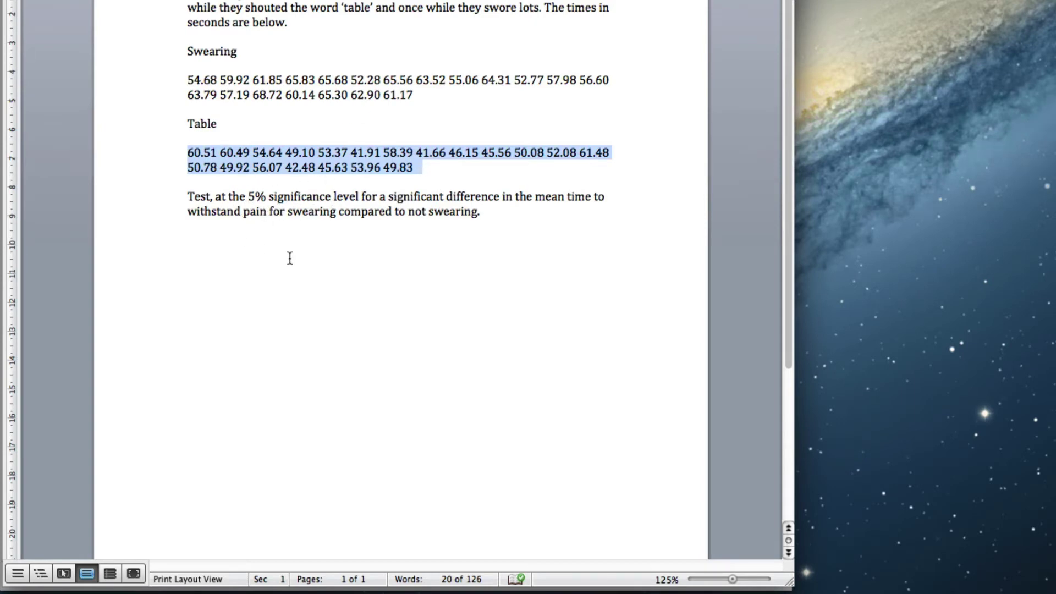
{"action": "key", "text": "super+Tab"}
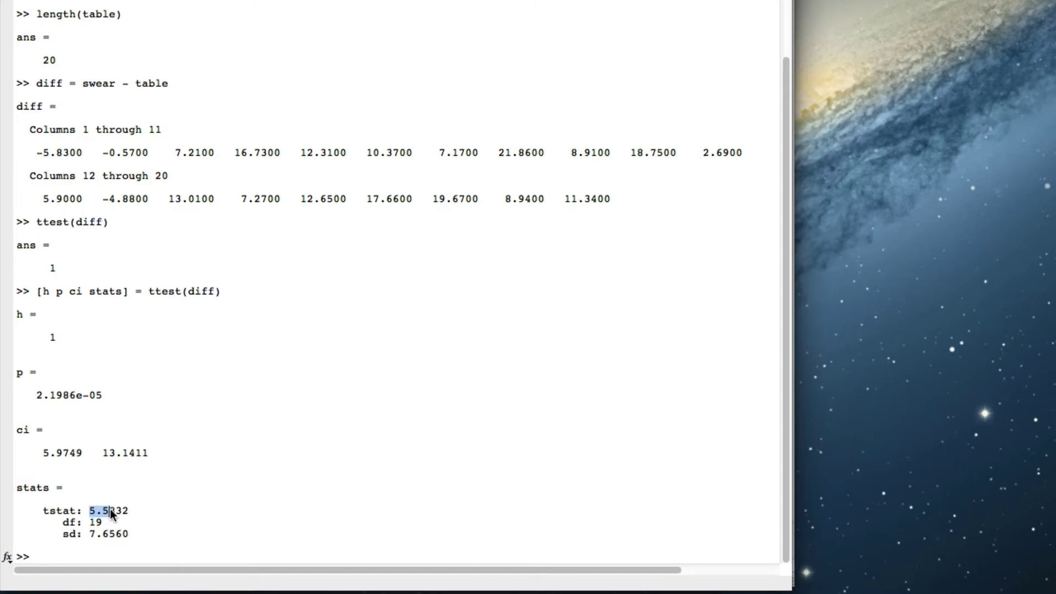
{"action": "left_click", "coordinate": [130, 493]}
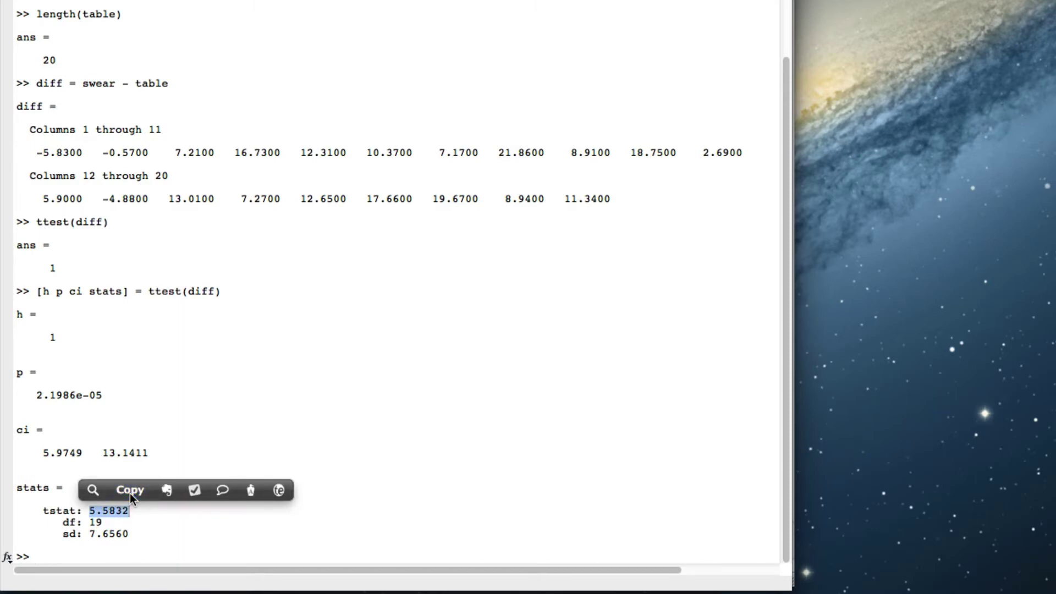
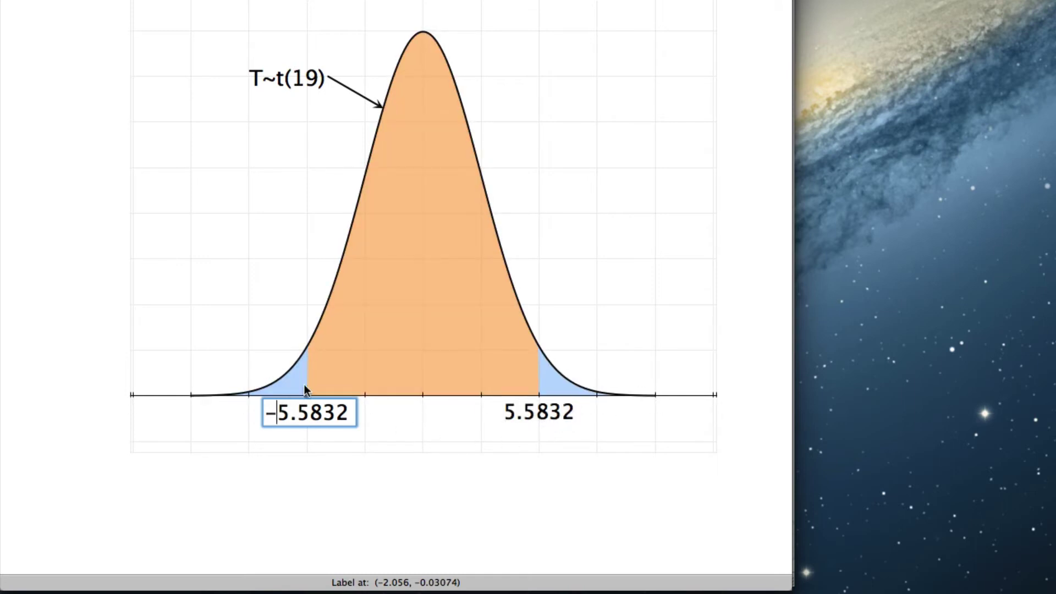
{"action": "left_click", "coordinate": [274, 416]}
Switch back to MATLAB and compute the lower-tail probability with tcdf(-5.5832,19)
{"action": "key", "text": "super+Tab"}
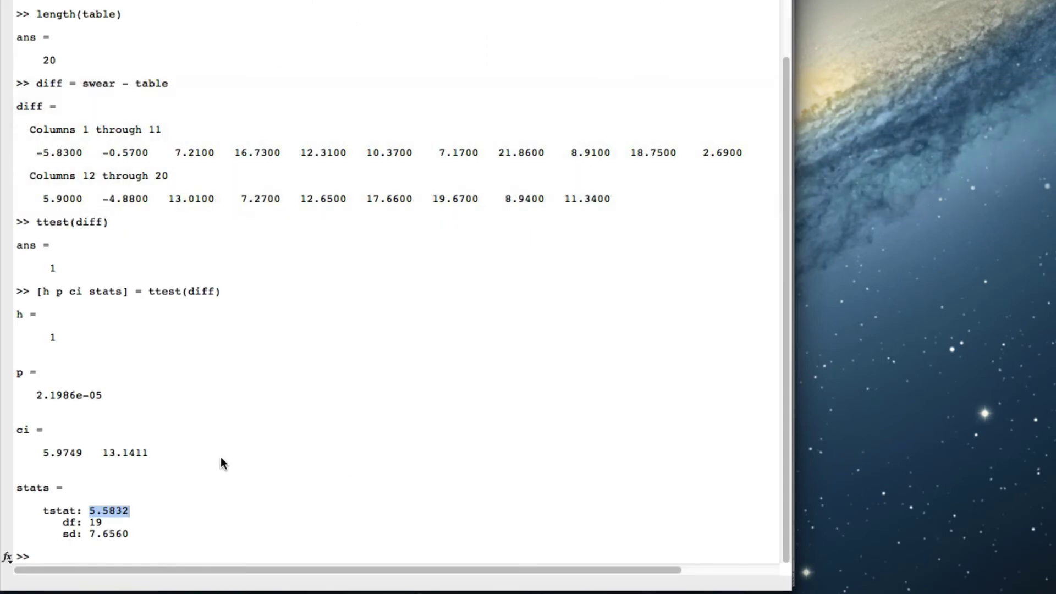
{"action": "type", "text": "tcdf"}
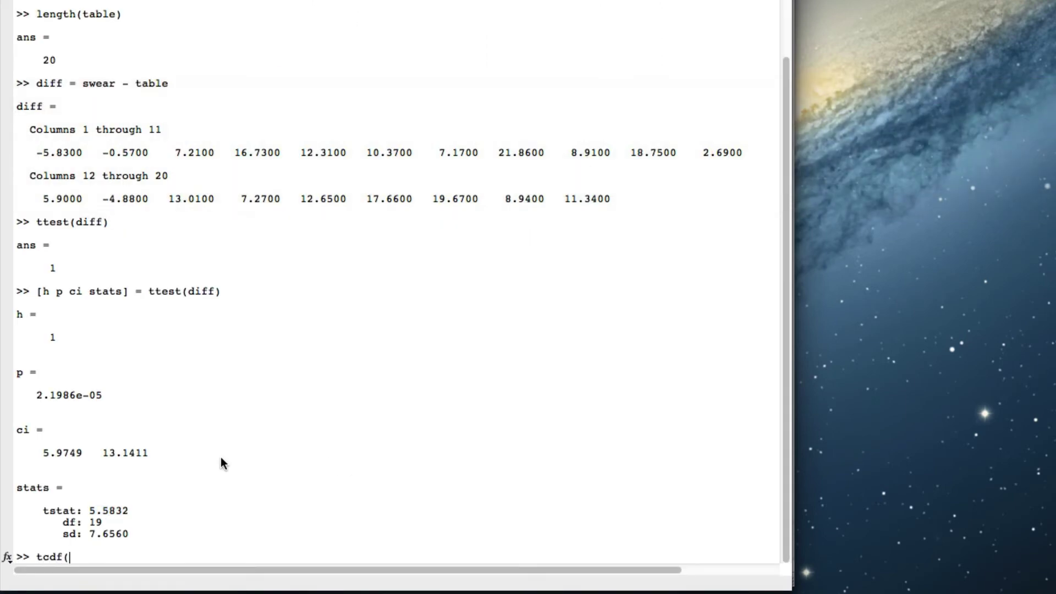
{"action": "type", "text": "("}
{"action": "type", "text": "5.5832"}
{"action": "key", "text": "Left"}
{"action": "key", "text": "Left"}
{"action": "key", "text": "Left"}
{"action": "key", "text": "Left"}
{"action": "key", "text": "Left"}
{"action": "key", "text": "Left"}
{"action": "type", "text": "-"}
{"action": "key", "text": "End"}
{"action": "type", "text": ",19)"}
{"action": "key", "text": "Return"}
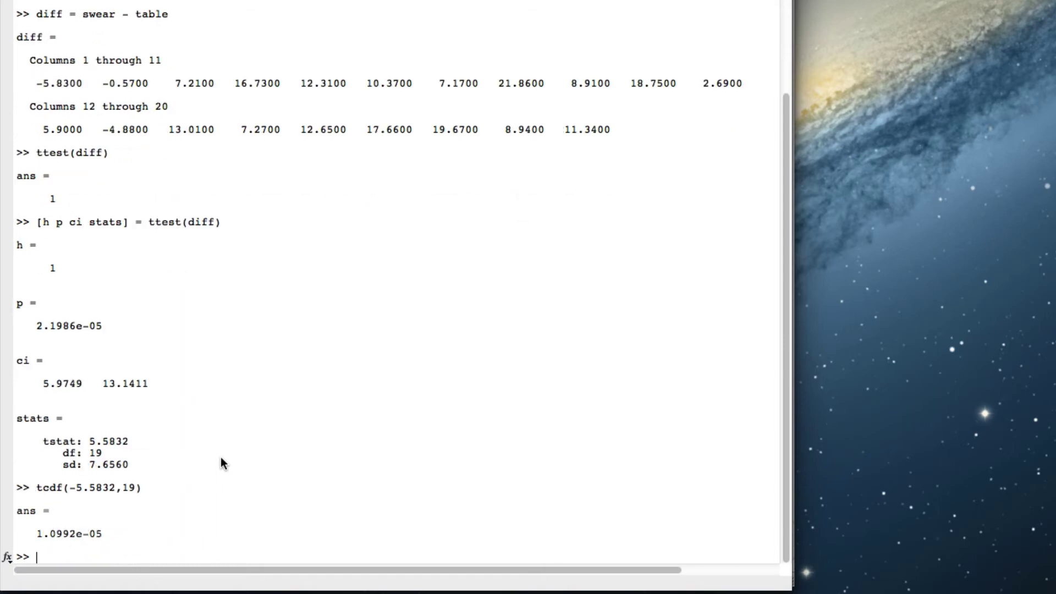
Compute the two-sided p-value by evaluating tcdf(-5.5832,19)*2
{"action": "key", "text": "Up"}
{"action": "type", "text": "*"}
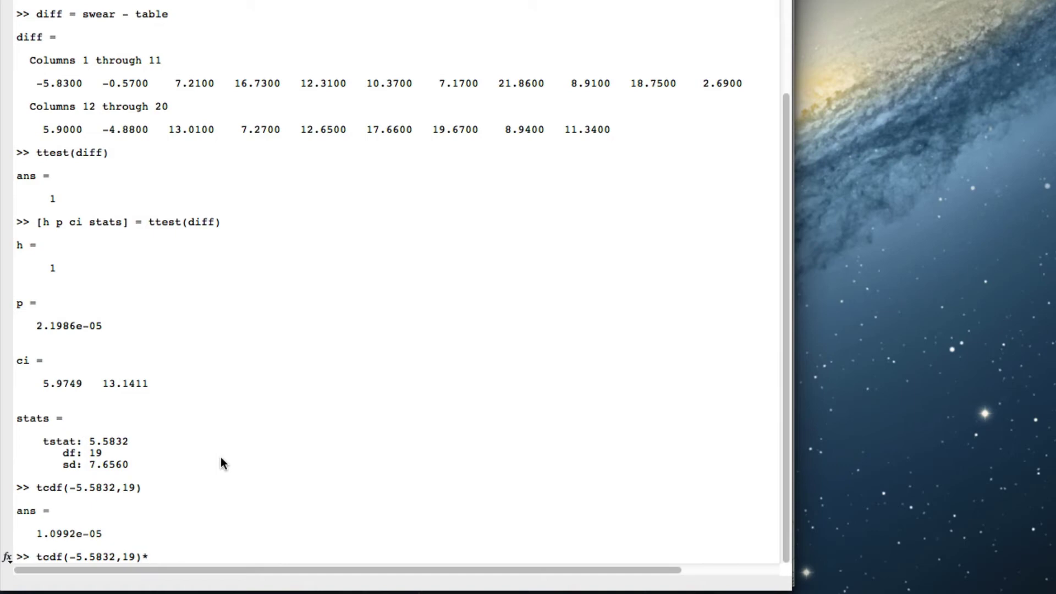
{"action": "type", "text": "2"}
{"action": "key", "text": "Return"}
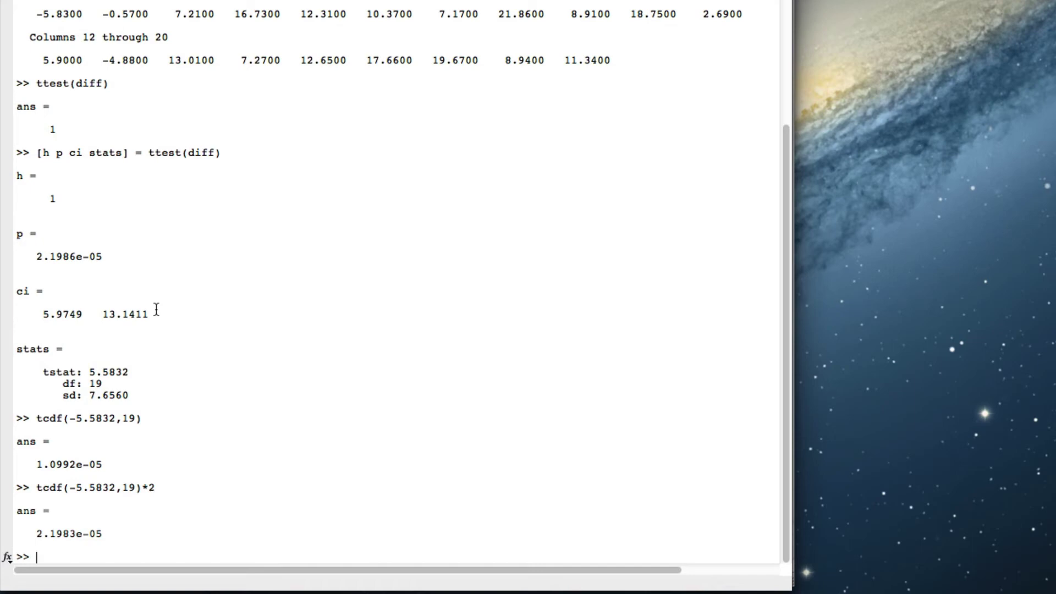
Run the paired t-test directly on the two samples with ttest(swear,table)
{"action": "type", "text": "ttest"}
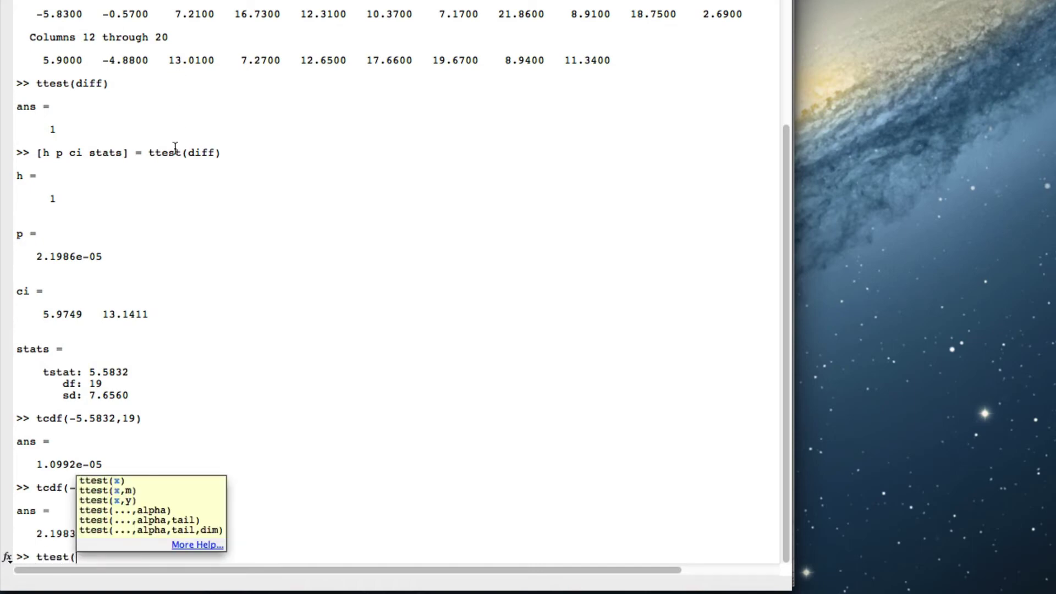
{"action": "type", "text": "(swear,table)"}
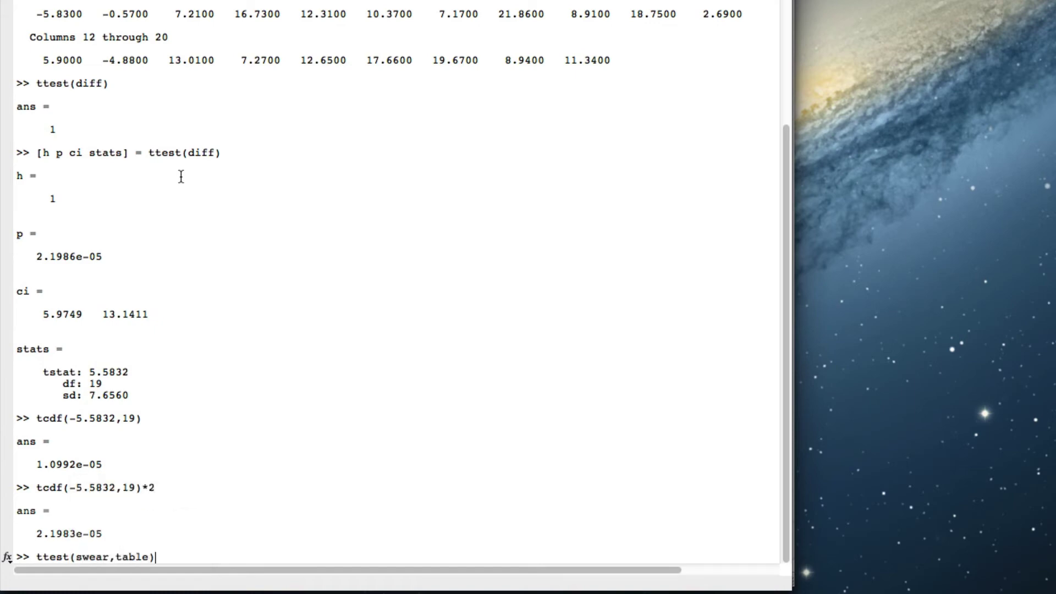
{"action": "key", "text": "Return"}
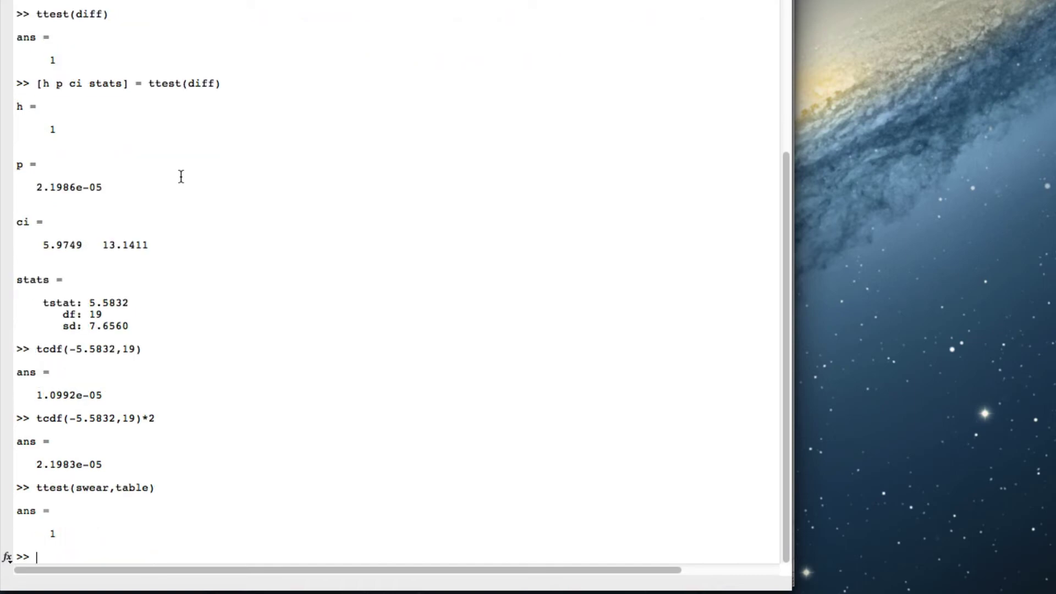
Rerun the paired t-test with full output by evaluating [h p ci stats] = ttest(swear,table)
{"action": "key", "text": "Up"}
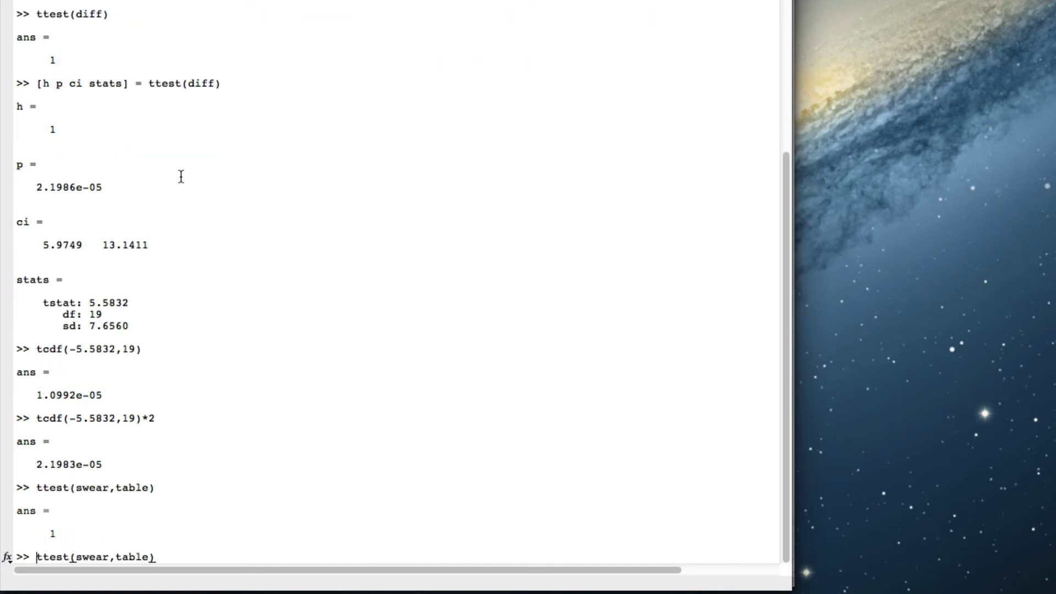
{"action": "key", "text": "Home"}
{"action": "type", "text": "["}
{"action": "type", "text": "h p ci "}
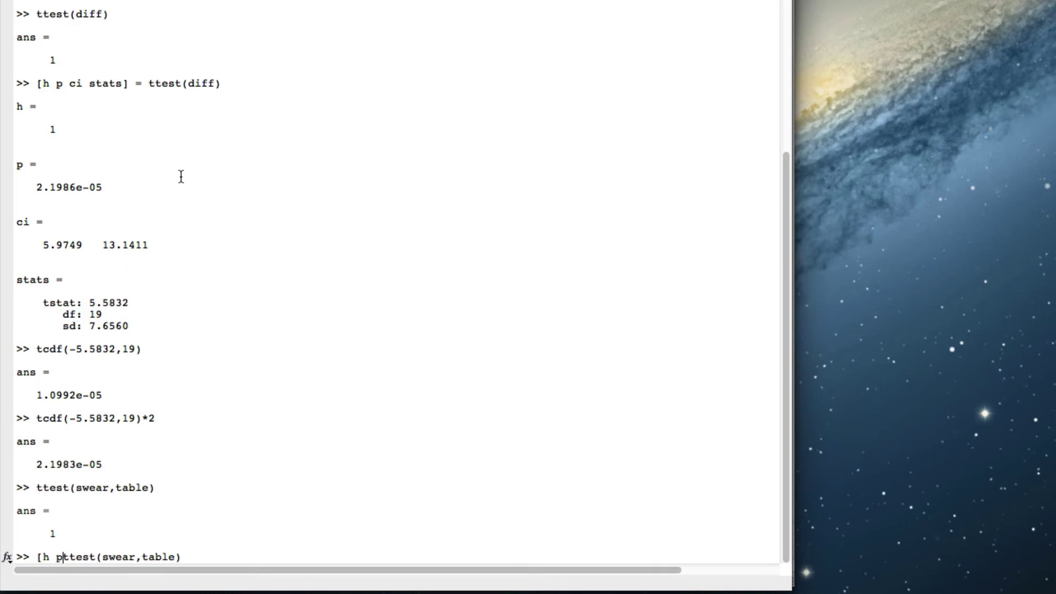
{"action": "type", "text": "stats"}
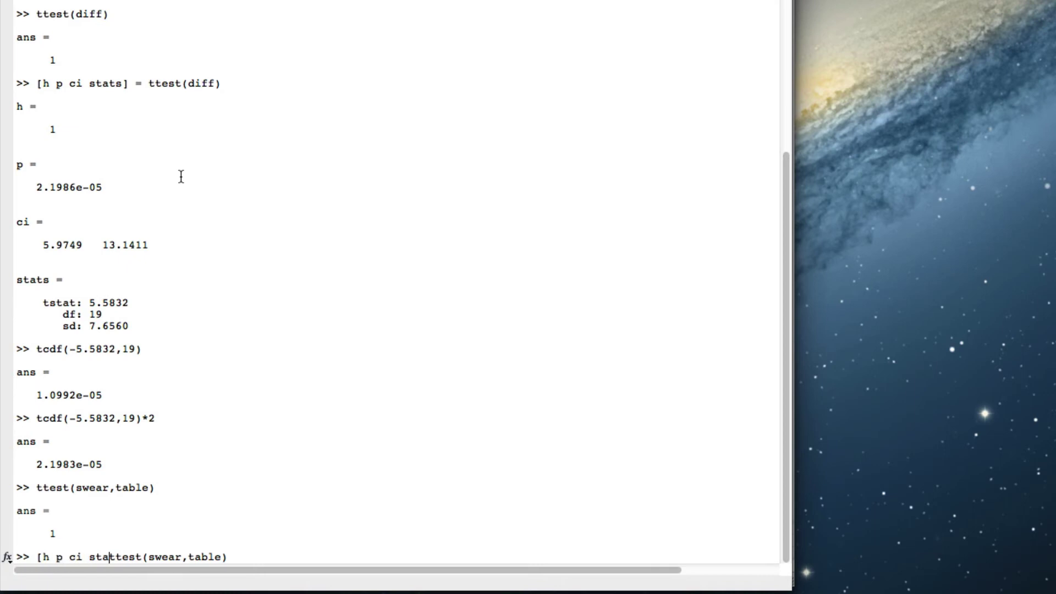
{"action": "type", "text": "] ="}
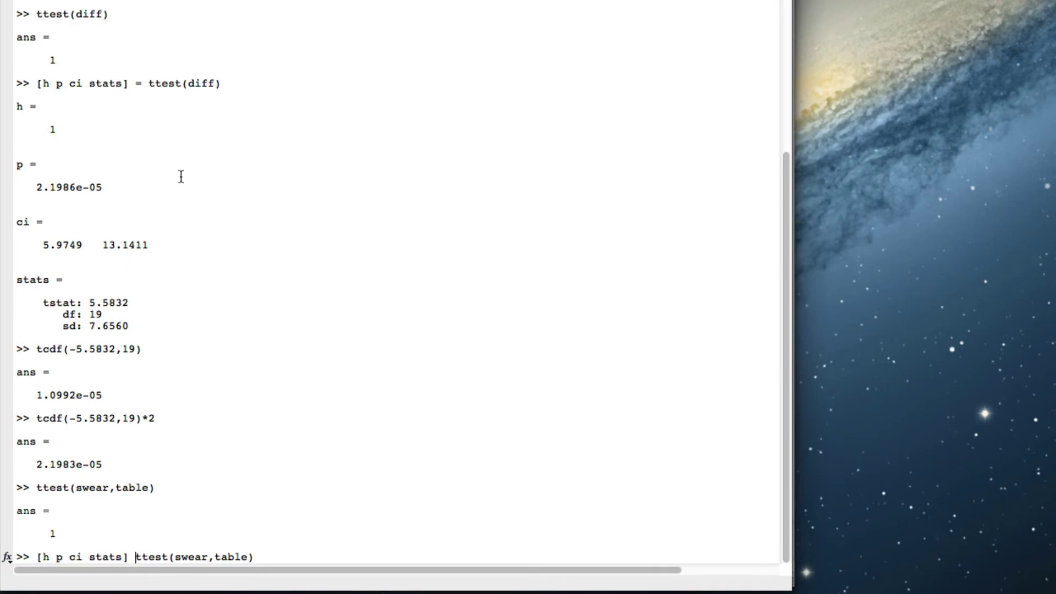
{"action": "key", "text": "Return"}
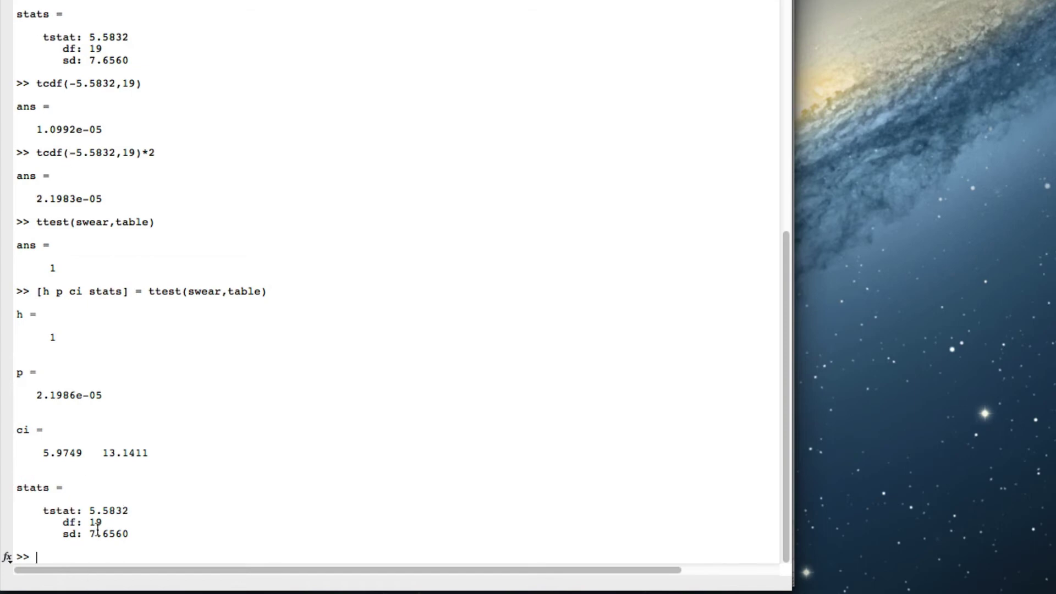
Switch to the Word document and add the null hypothesis equation H₀: μ_D = 0 below the question text
{"action": "key", "text": "super+Tab"}
{"action": "key", "text": "super+Tab"}
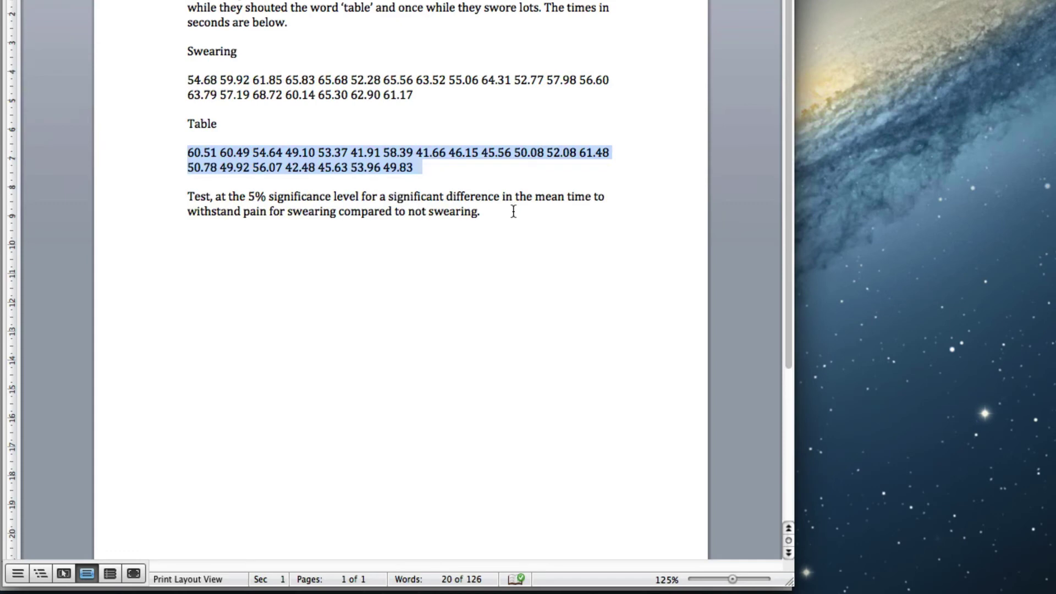
{"action": "left_click", "coordinate": [513, 211]}
{"action": "key", "text": "Return"}
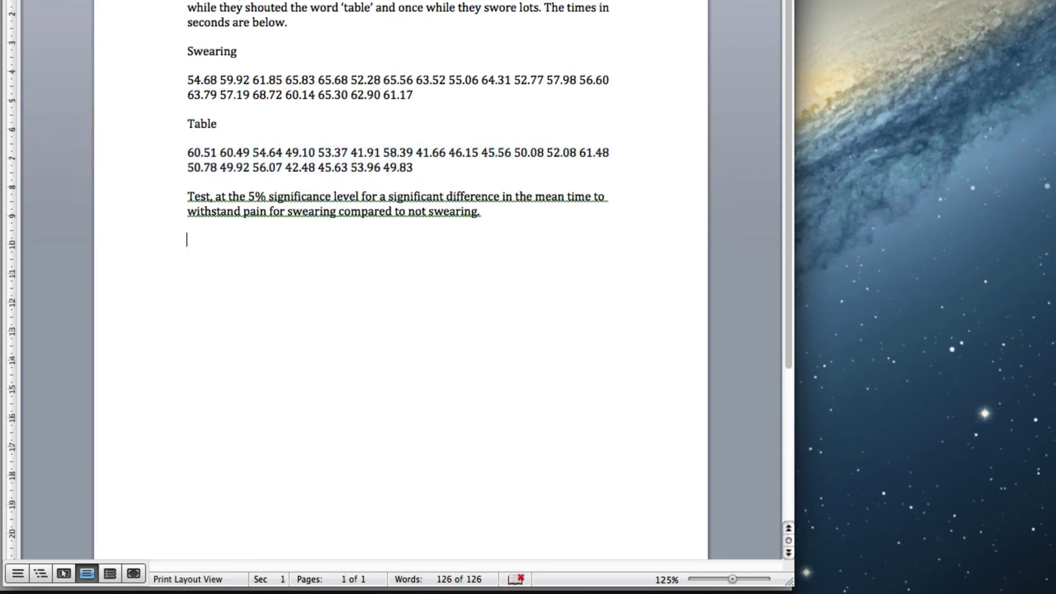
{"action": "key", "text": "ctrl+equal"}
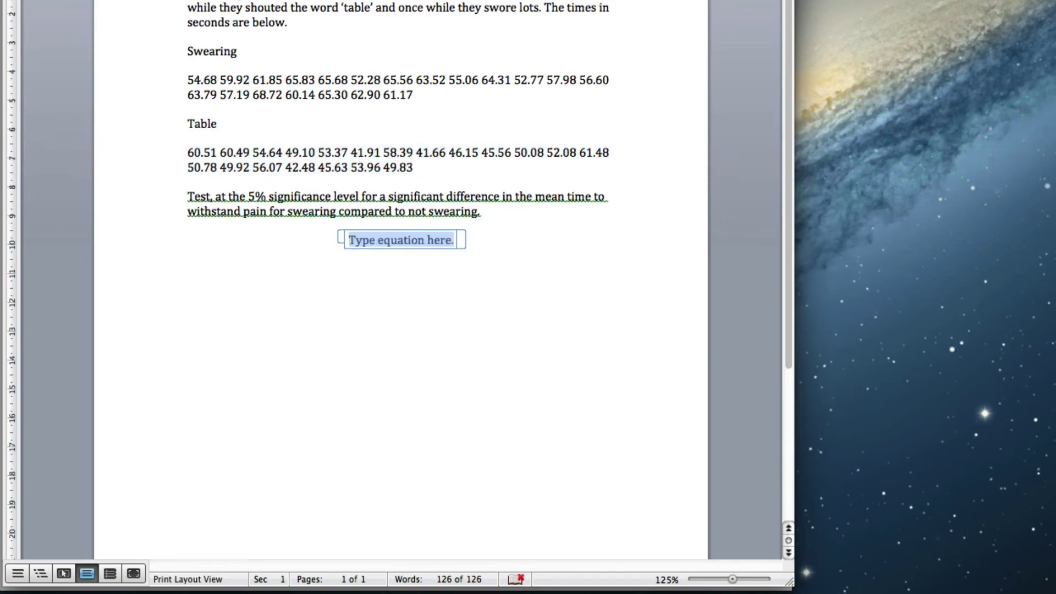
{"action": "type", "text": "H_0"}
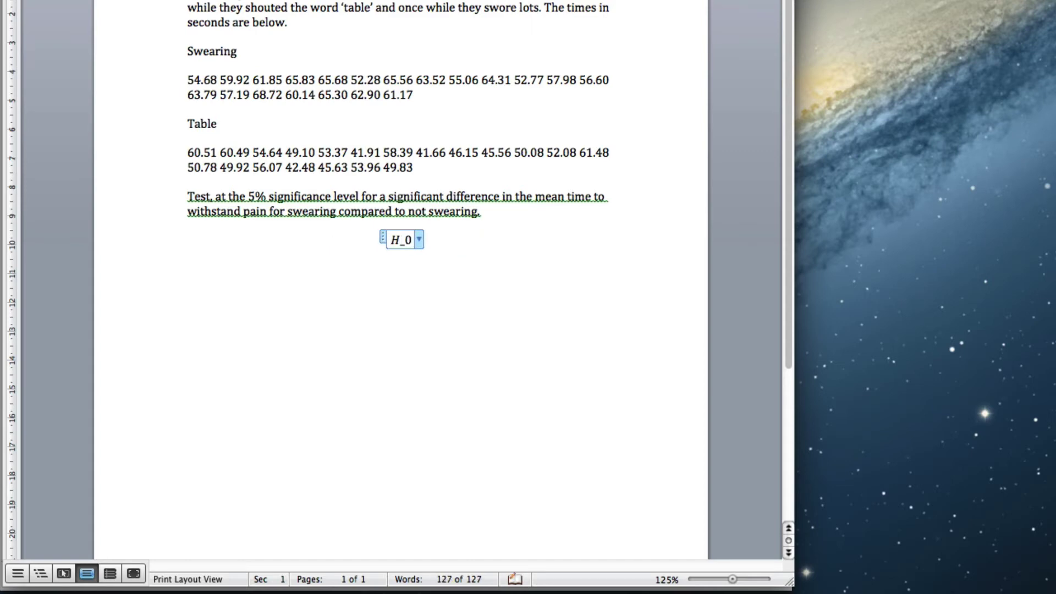
{"action": "key", "text": "space"}
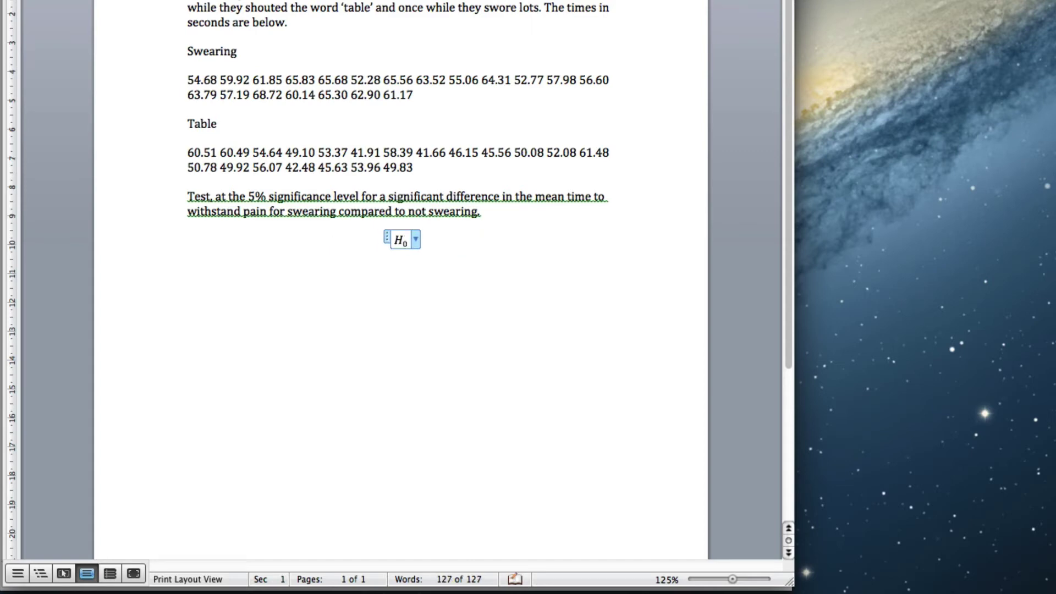
{"action": "type", "text": ":\\m"}
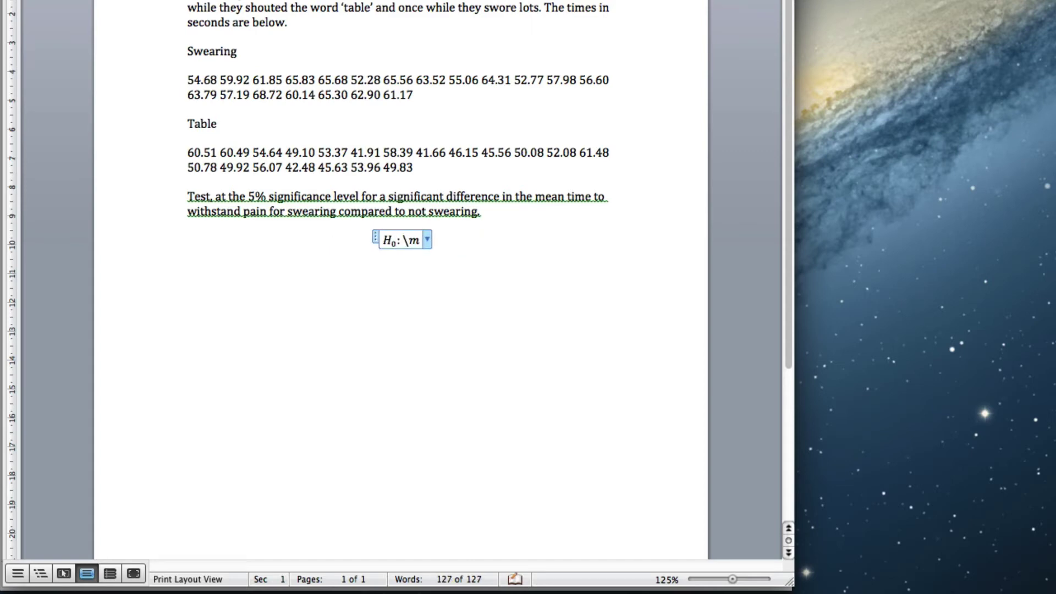
{"action": "type", "text": "u"}
{"action": "key", "text": "space"}
{"action": "type", "text": "_D"}
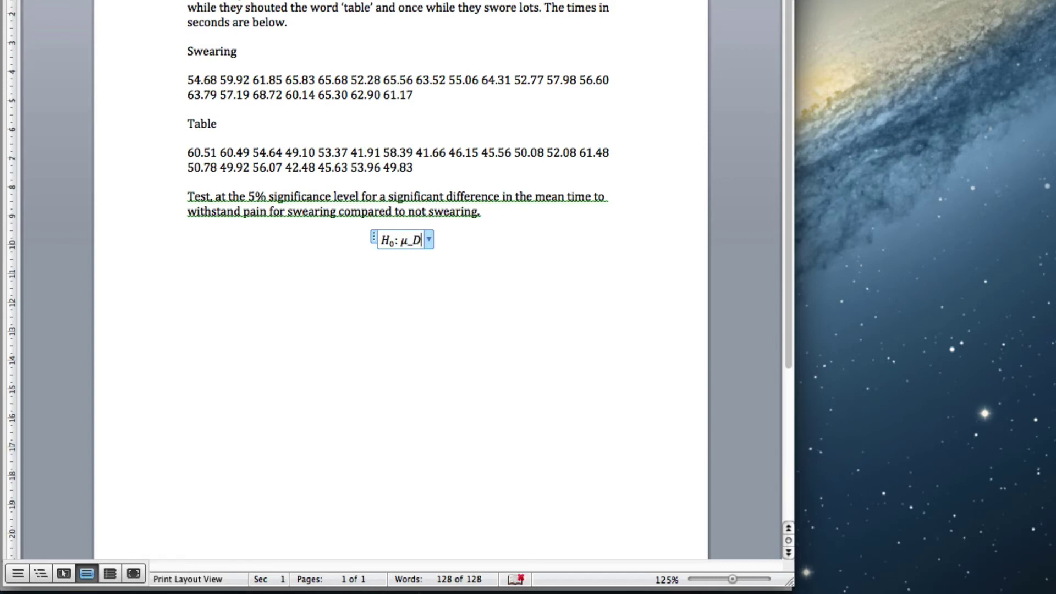
{"action": "key", "text": "space"}
{"action": "type", "text": "=0"}
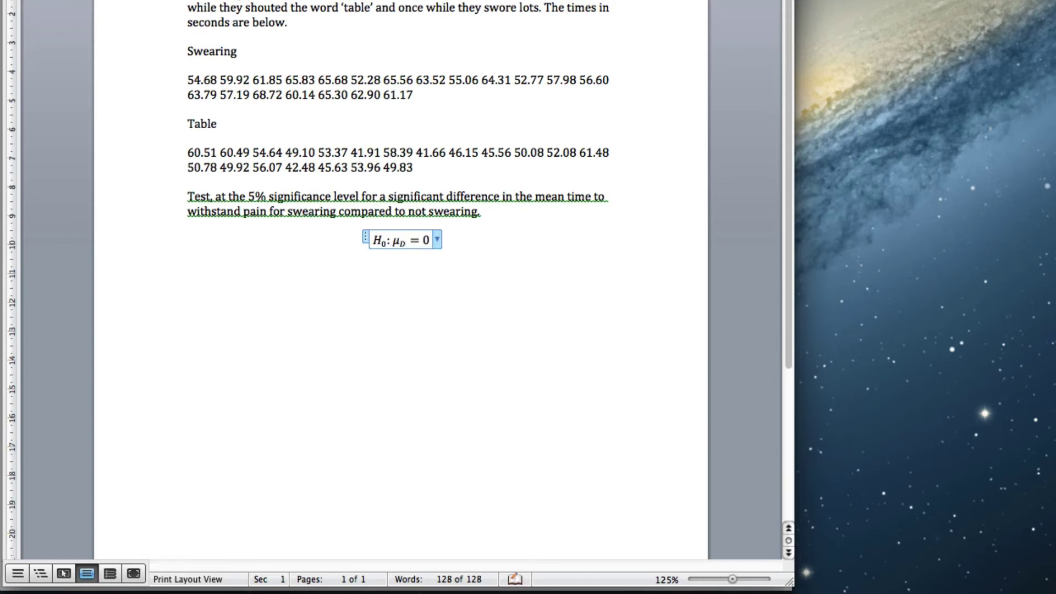
{"action": "key", "text": "Return"}
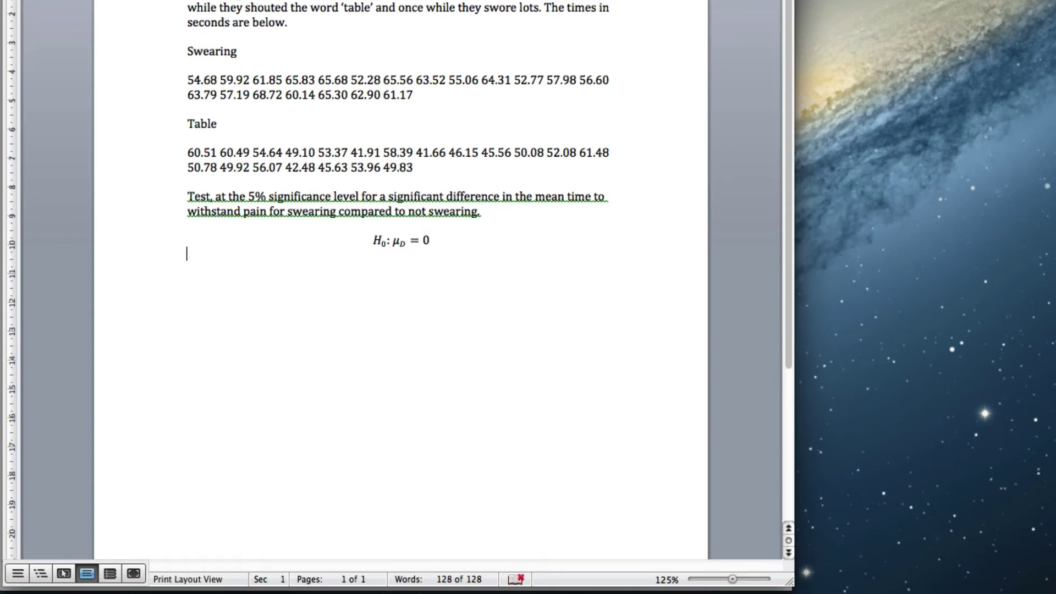
Add the alternative hypothesis equation Hₐ: μ_D ≠ 0 beneath the null hypothesis
{"action": "key", "text": "ctrl+equal"}
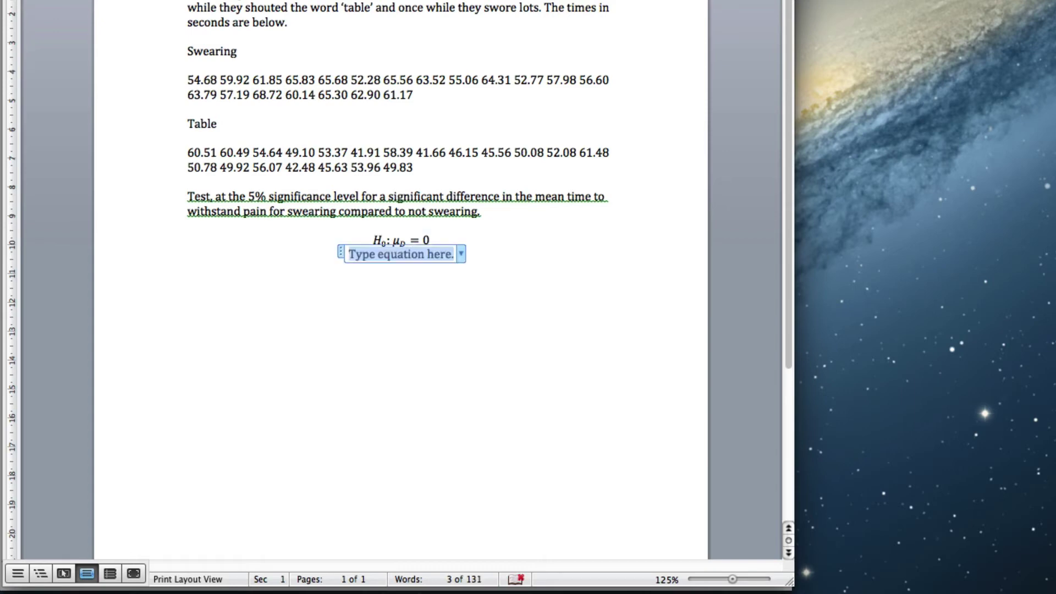
{"action": "type", "text": "H_a "}
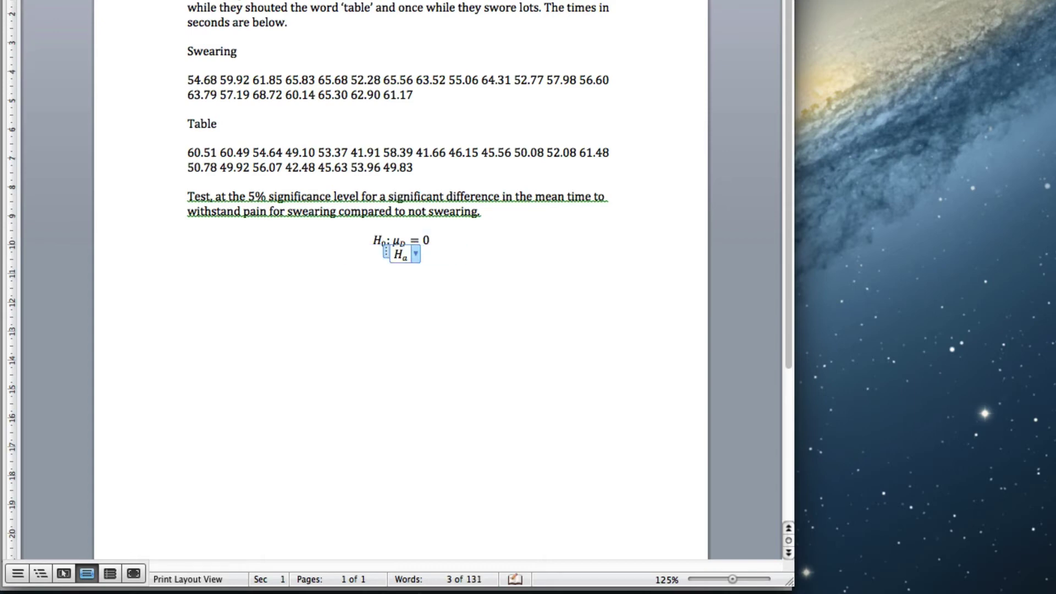
{"action": "type", "text": ":\\mu"}
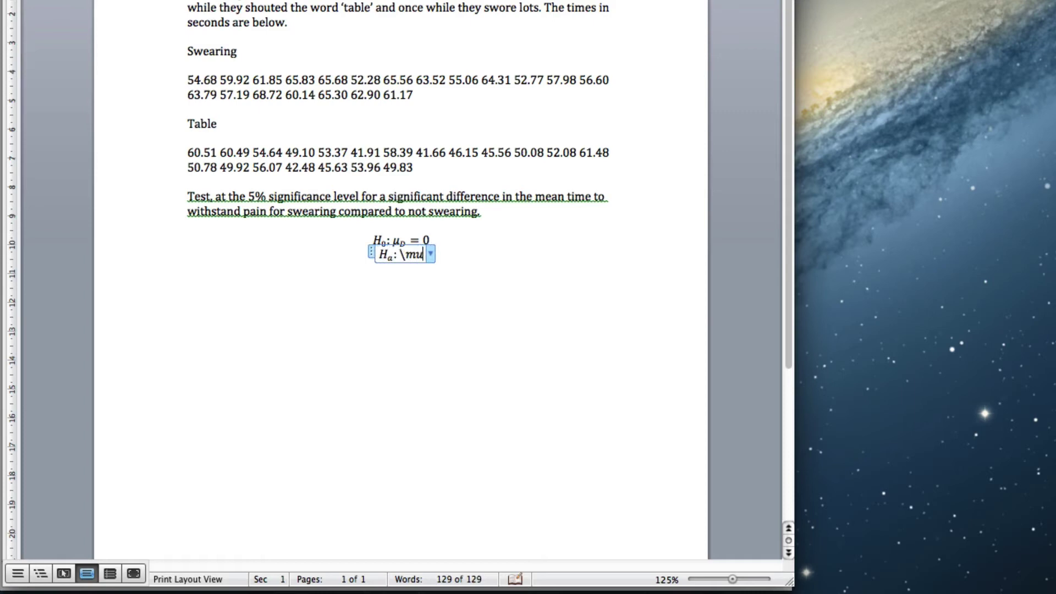
{"action": "type", "text": "_D "}
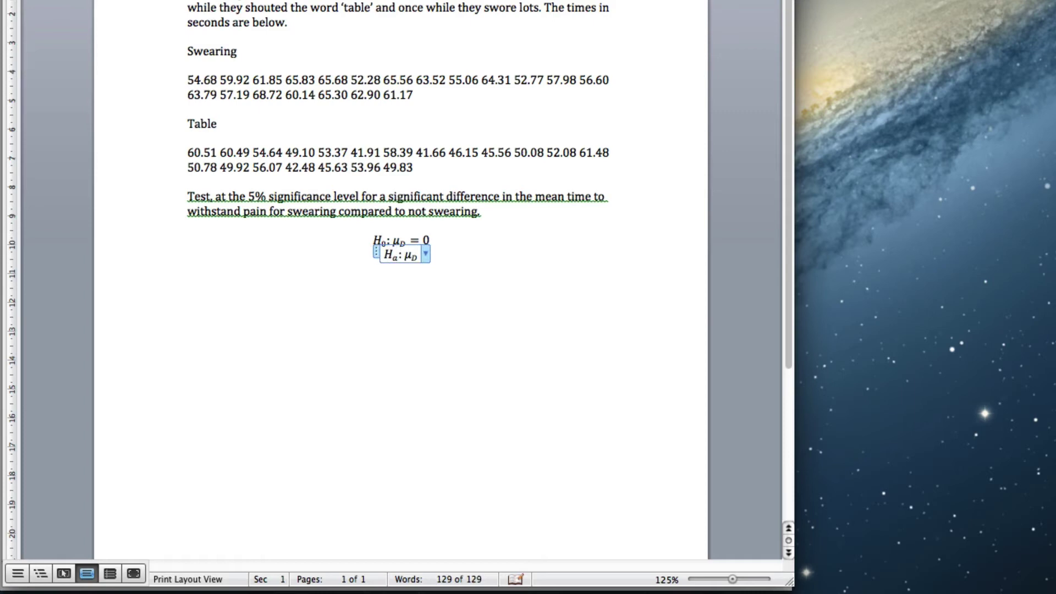
{"action": "type", "text": " eq "}
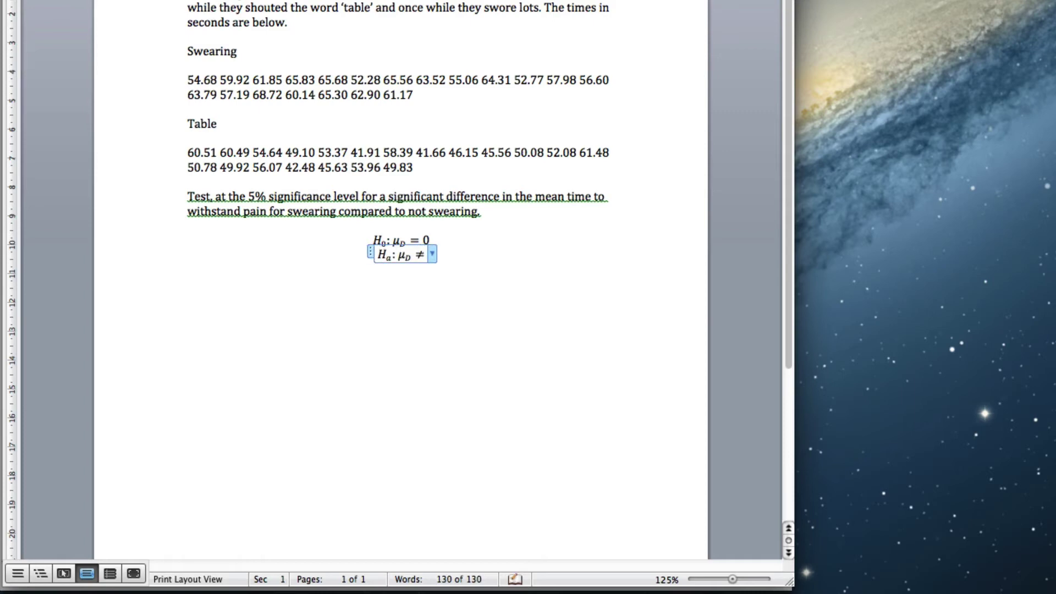
{"action": "type", "text": "0"}
{"action": "key", "text": "Right"}
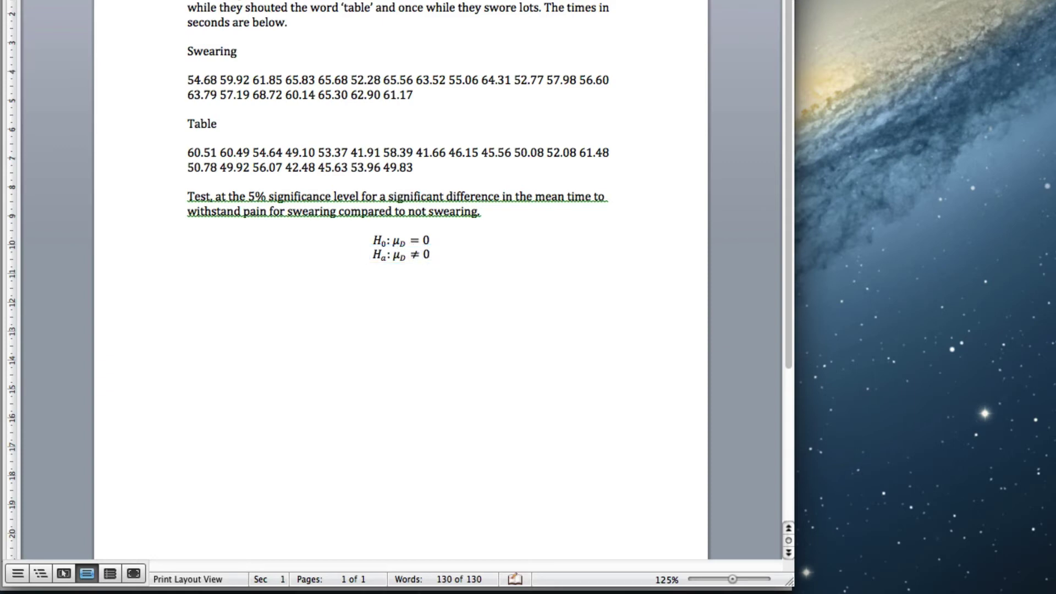
Start an explanatory line under the hypotheses reading "where μ_D is the", with μ_D as an inline equation
{"action": "type", "text": "where"}
{"action": "key", "text": "ctrl+equal"}
{"action": "type", "text": "\\mu"}
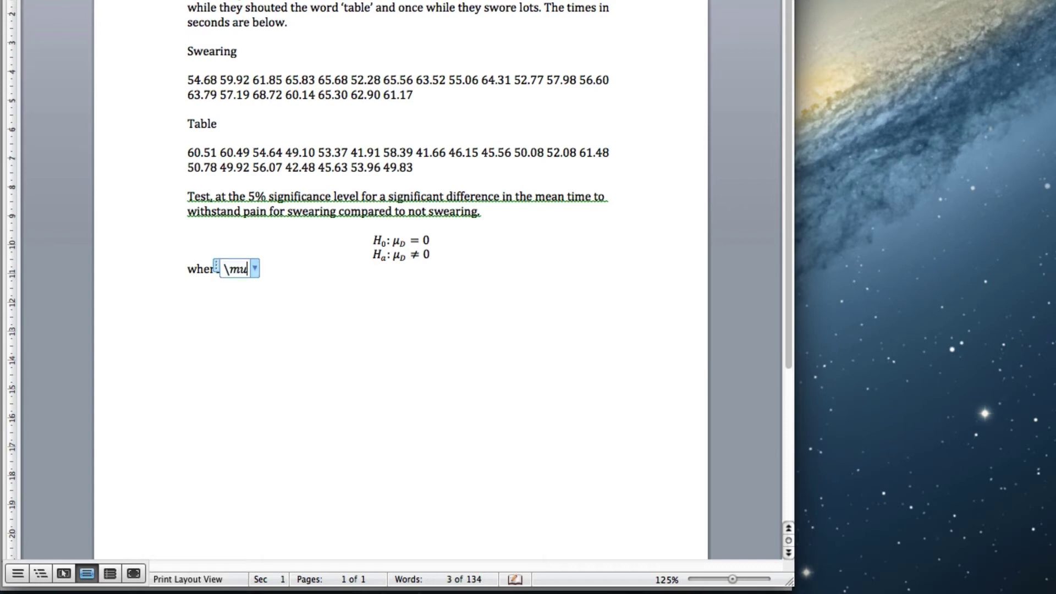
{"action": "type", "text": "_D is"}
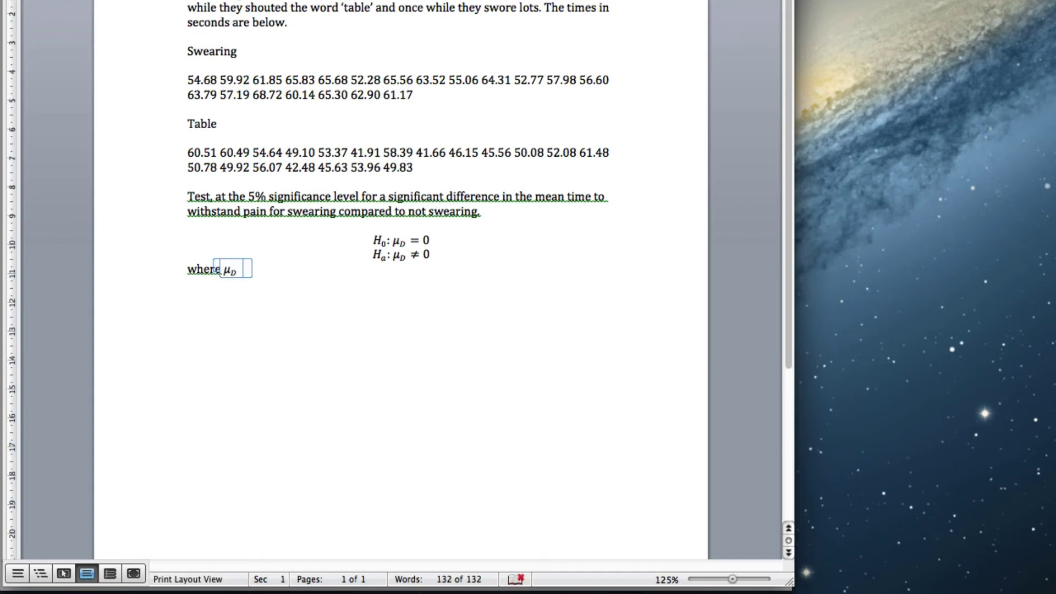
{"action": "key", "text": "BackSpace"}
{"action": "key", "text": "BackSpace"}
{"action": "key", "text": "BackSpace"}
{"action": "key", "text": "Right"}
{"action": "type", "text": "is the"}
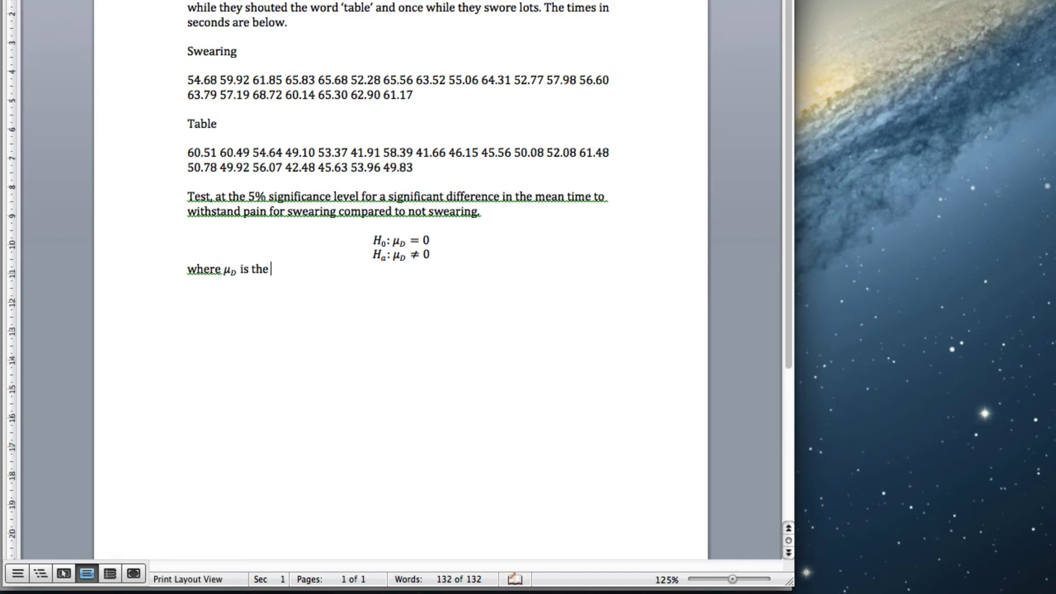
Complete the definition with "mean of the differences between the response when swearing and the response when not swearing."
{"action": "type", "text": " mean of the differen"}
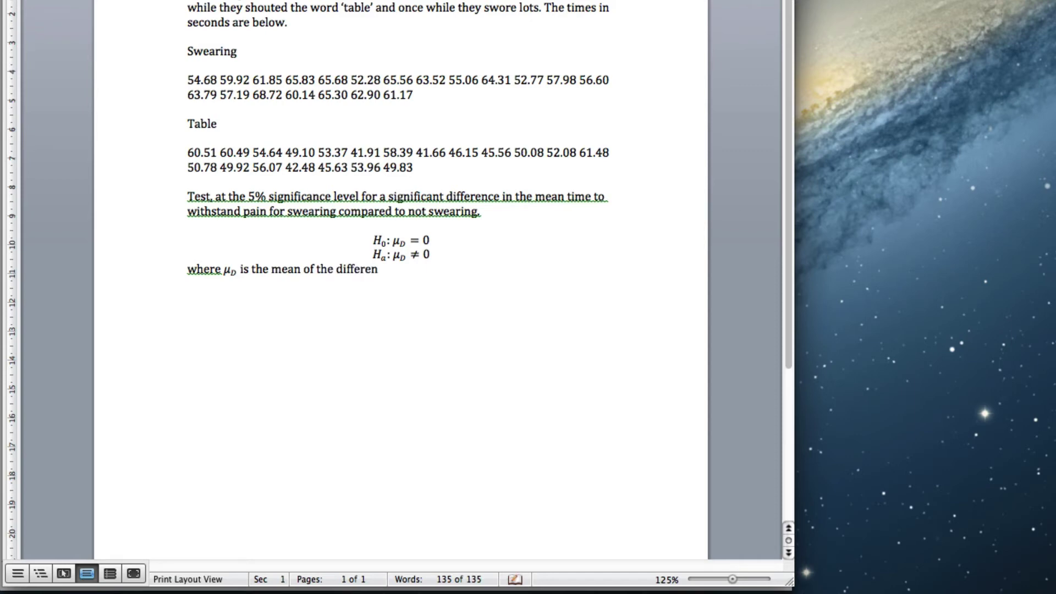
{"action": "type", "text": "ces between the"}
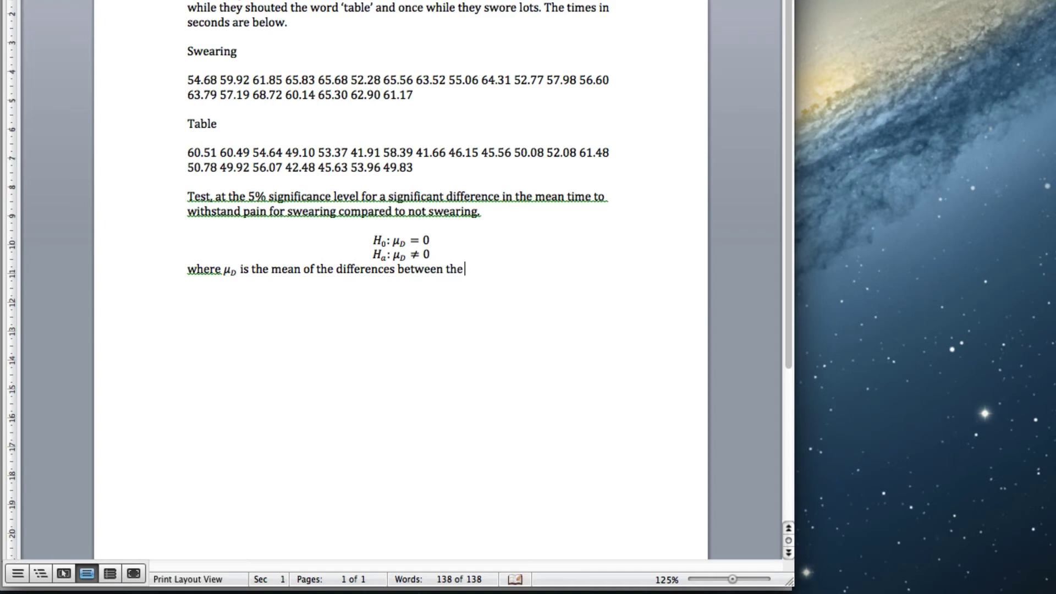
{"action": "type", "text": " response of the"}
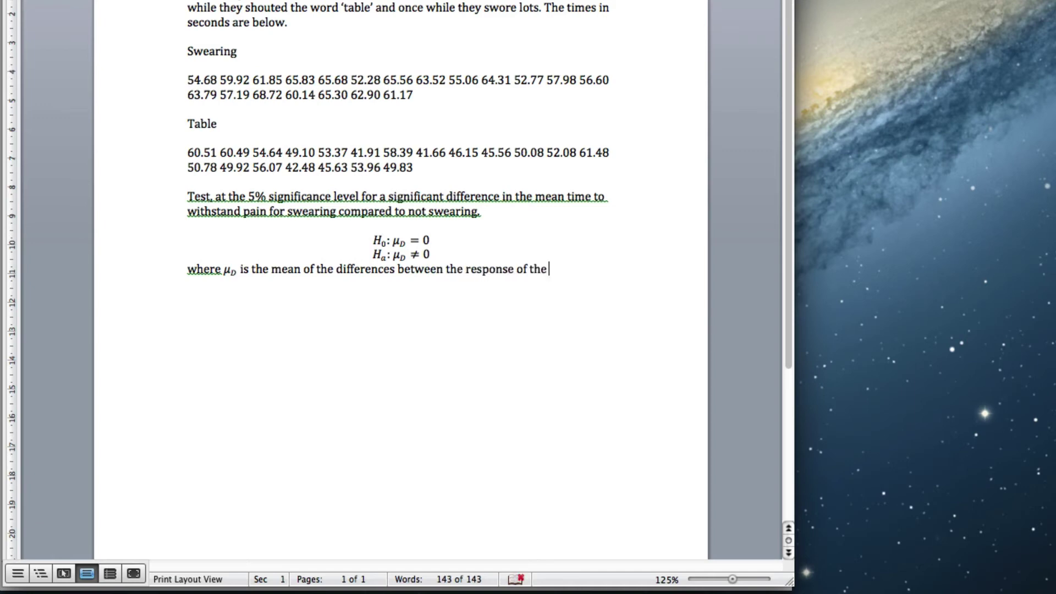
{"action": "key", "text": "BackSpace"}
{"action": "key", "text": "BackSpace"}
{"action": "key", "text": "BackSpace"}
{"action": "key", "text": "BackSpace"}
{"action": "key", "text": "BackSpace"}
{"action": "key", "text": "BackSpace"}
{"action": "type", "text": "when swearing and the"}
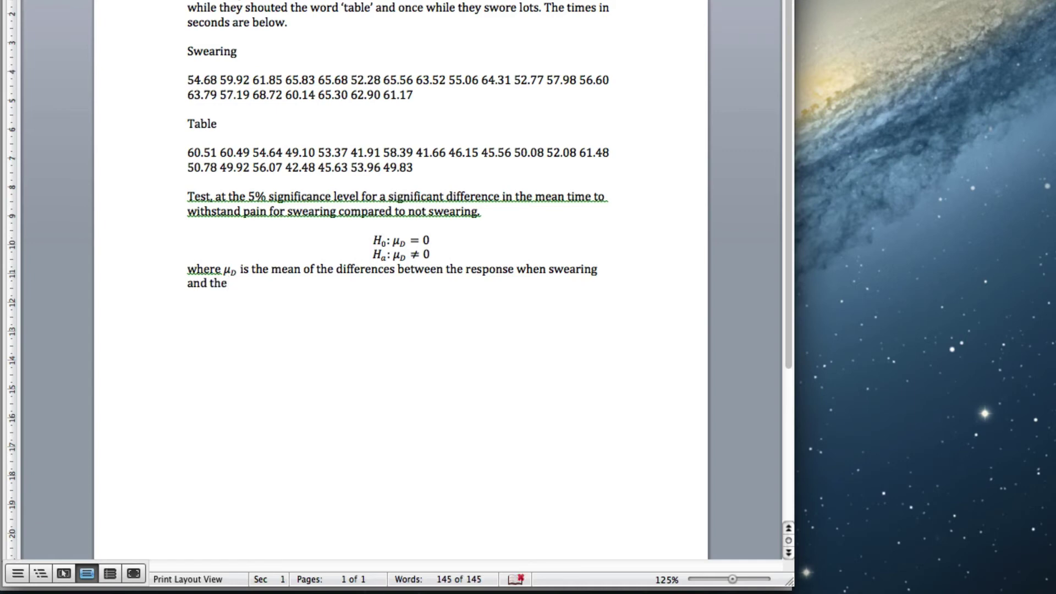
{"action": "type", "text": " response when no"}
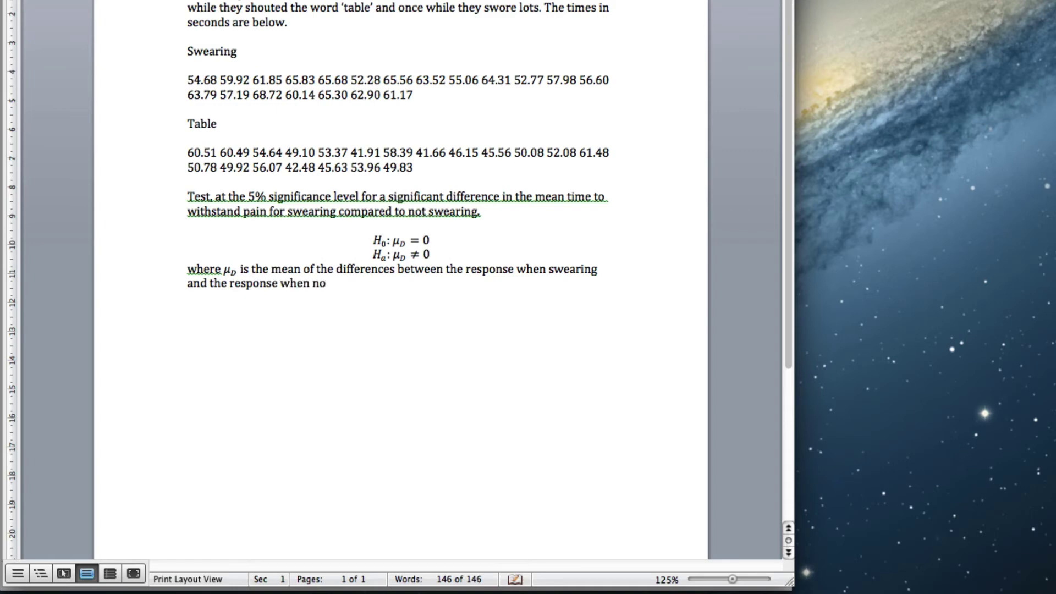
{"action": "type", "text": "t swearing."}
Add a new paragraph reading "The test statistic is 5.5832", copying the tstat value from the MATLAB output
{"action": "key", "text": "Return"}
{"action": "key", "text": "Return"}
{"action": "type", "text": "The"}
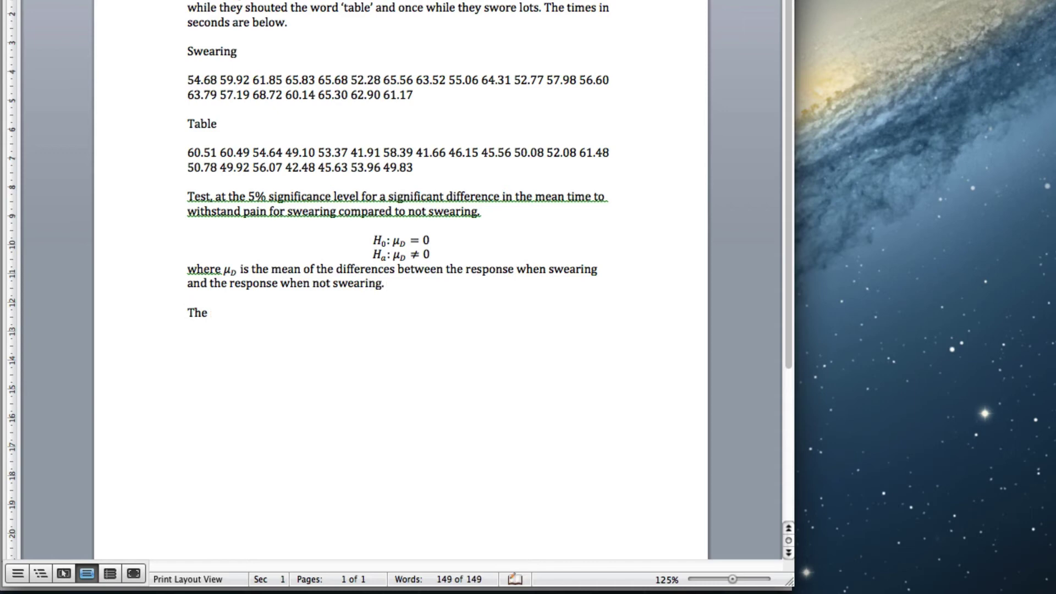
{"action": "type", "text": " test statistic is"}
{"action": "key", "text": "super+Tab"}
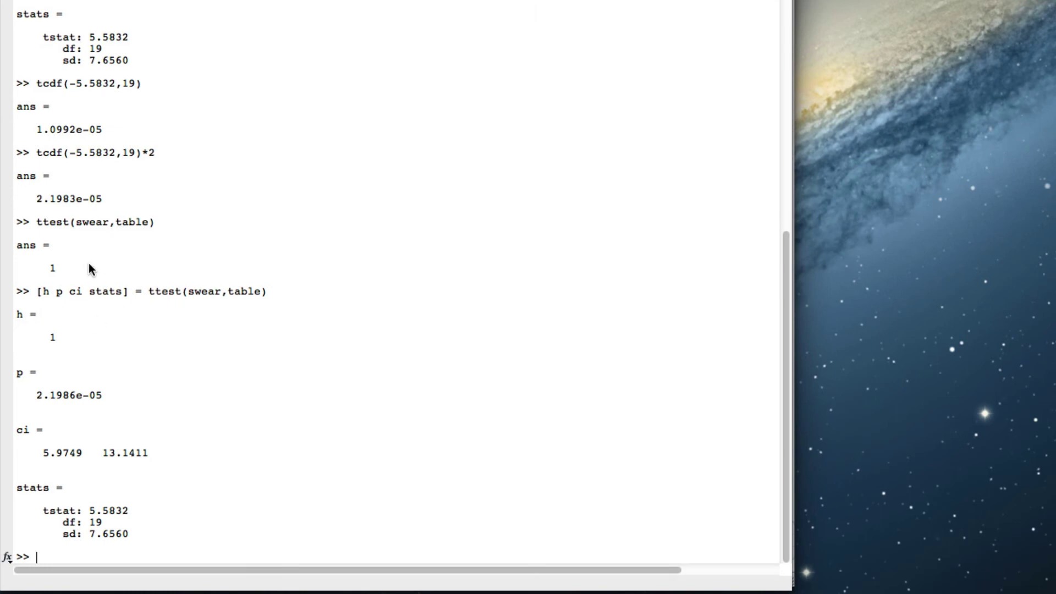
{"action": "left_click_drag", "start_coordinate": [88, 512], "coordinate": [129, 511]}
{"action": "key", "text": "super+c"}
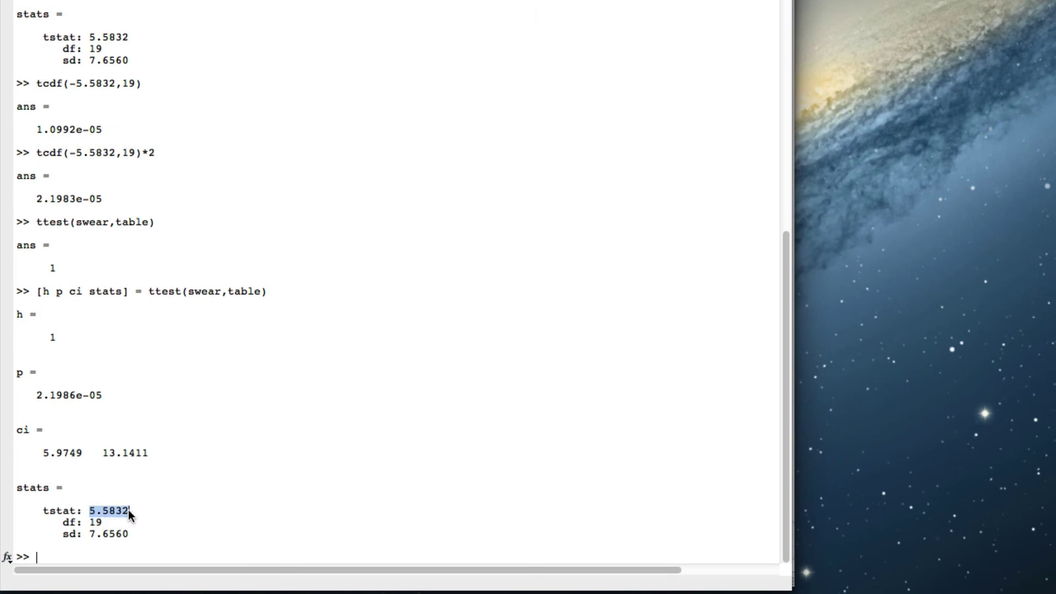
{"action": "left_click", "coordinate": [132, 491]}
{"action": "key", "text": "super+Tab"}
{"action": "key", "text": "super+v"}
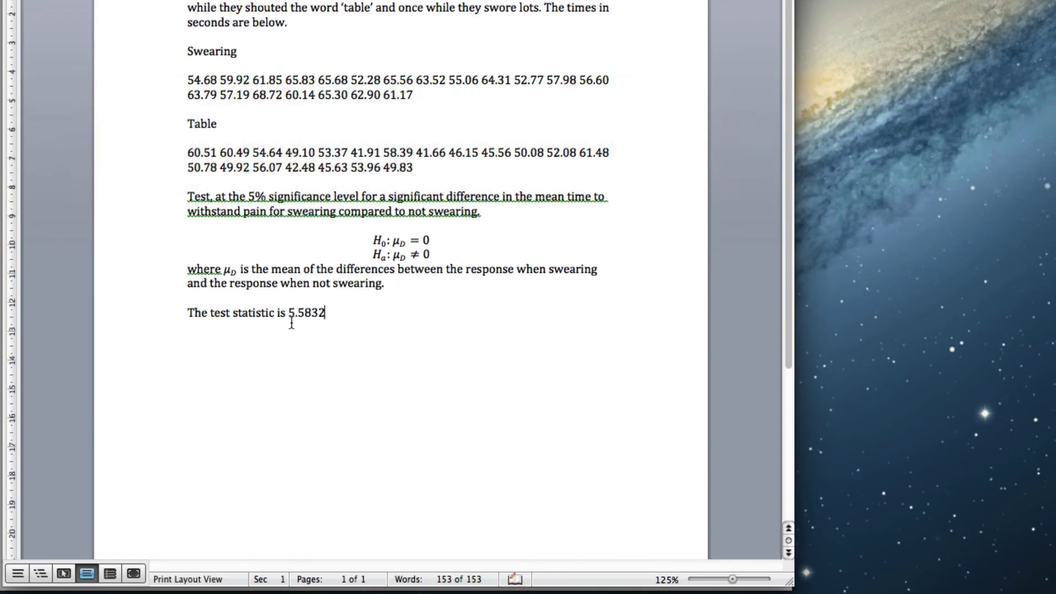
Reword the test statistic line to read "The observed value of the test statistic is 5.5832"
{"action": "left_click", "coordinate": [209, 313]}
{"action": "type", "text": "obe"}
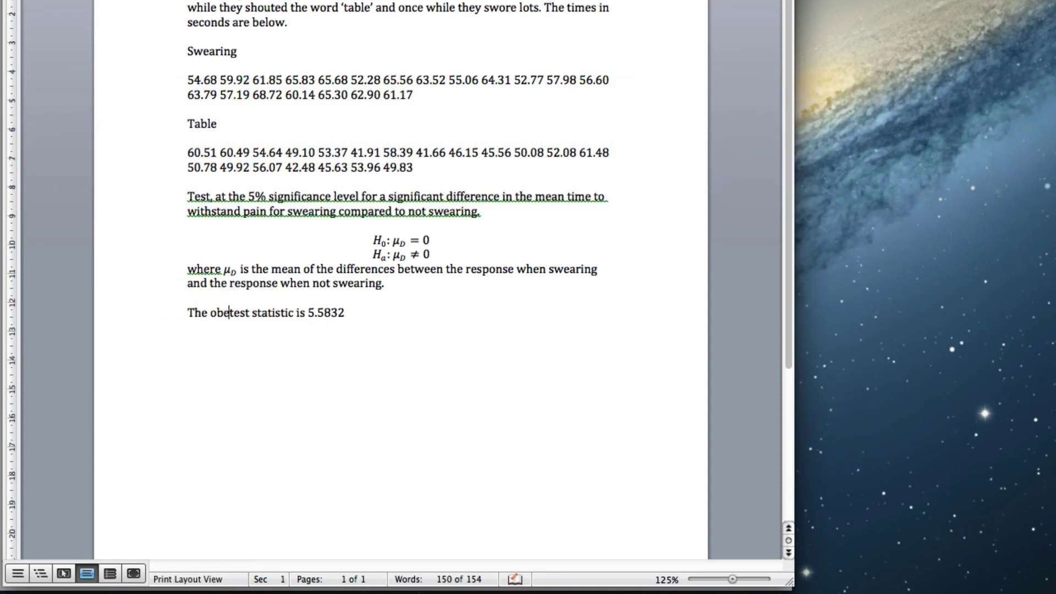
{"action": "key", "text": "BackSpace"}
{"action": "type", "text": "serv"}
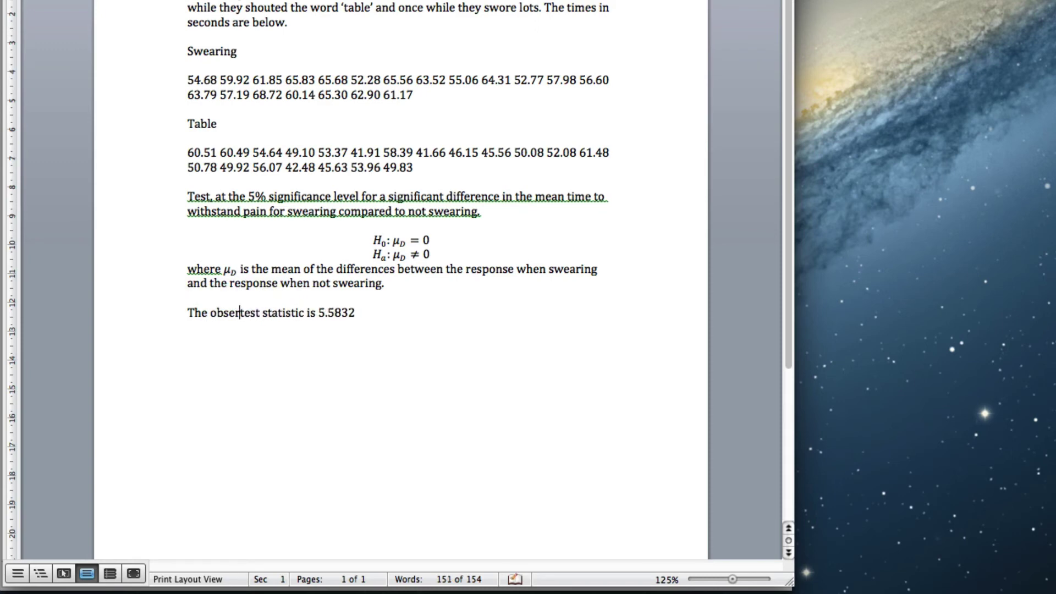
{"action": "type", "text": "ed value of "}
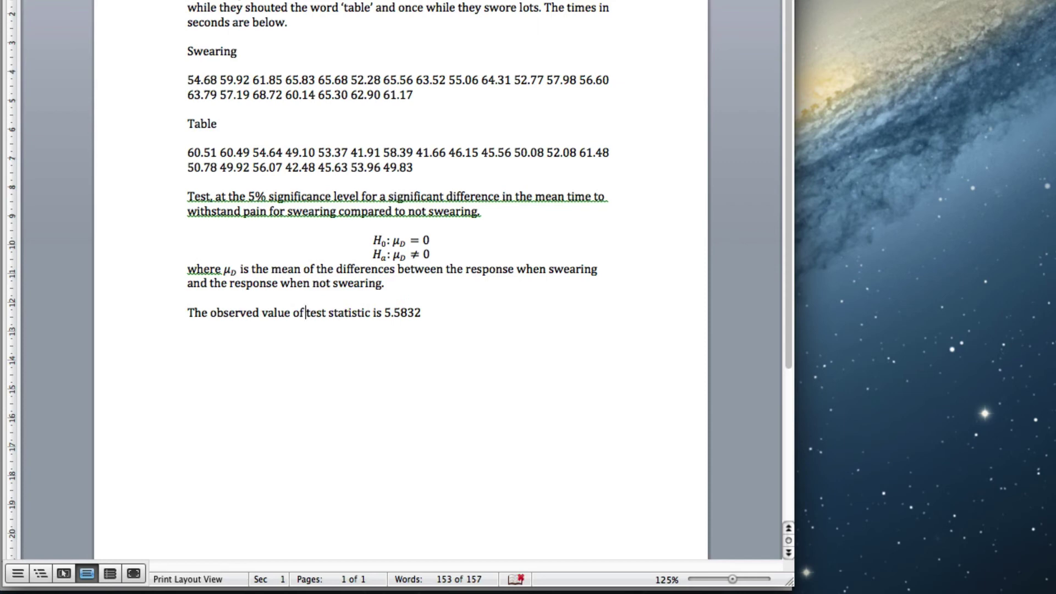
{"action": "type", "text": "the"}
Add a paragraph reading "The P-value is 2.1986e-05.", copying the p value from the MATLAB output into the Word document
{"action": "left_click", "coordinate": [440, 312]}
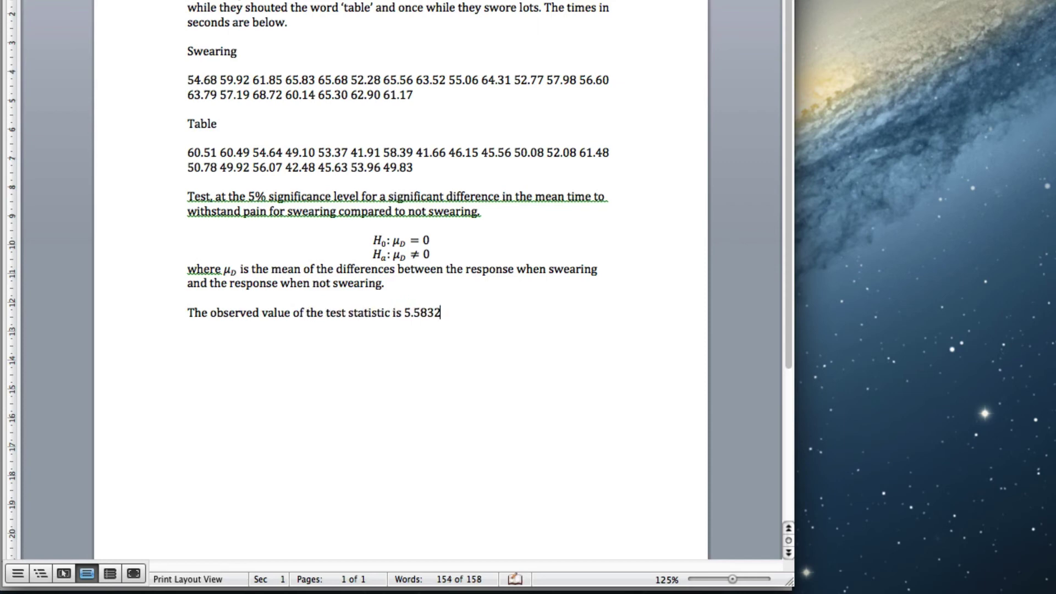
{"action": "key", "text": "Return"}
{"action": "key", "text": "Return"}
{"action": "type", "text": "The P-value is"}
{"action": "key", "text": "super+Tab"}
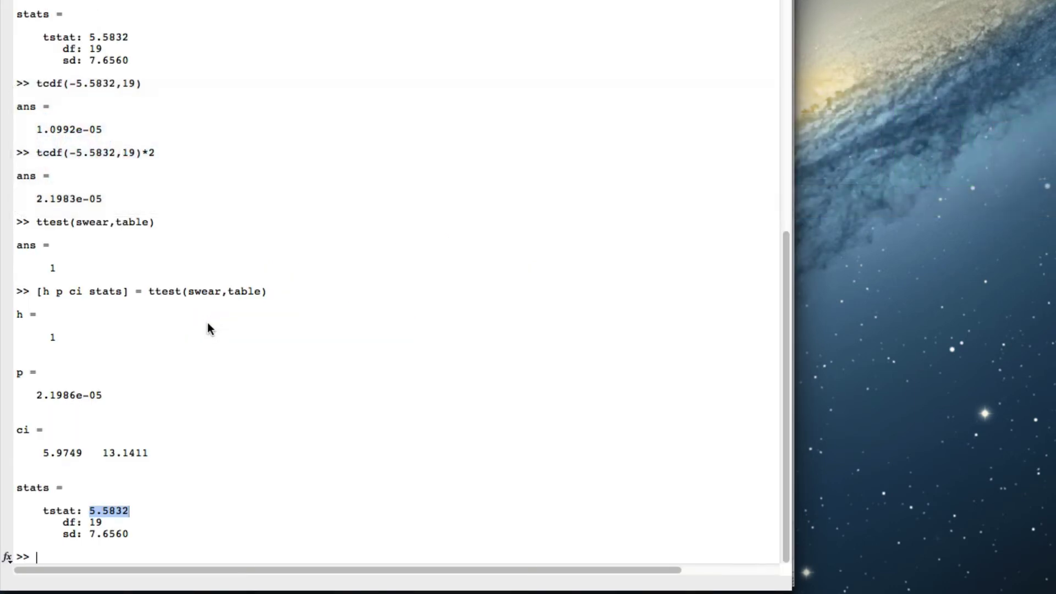
{"action": "left_click_drag", "start_coordinate": [36, 396], "coordinate": [101, 394]}
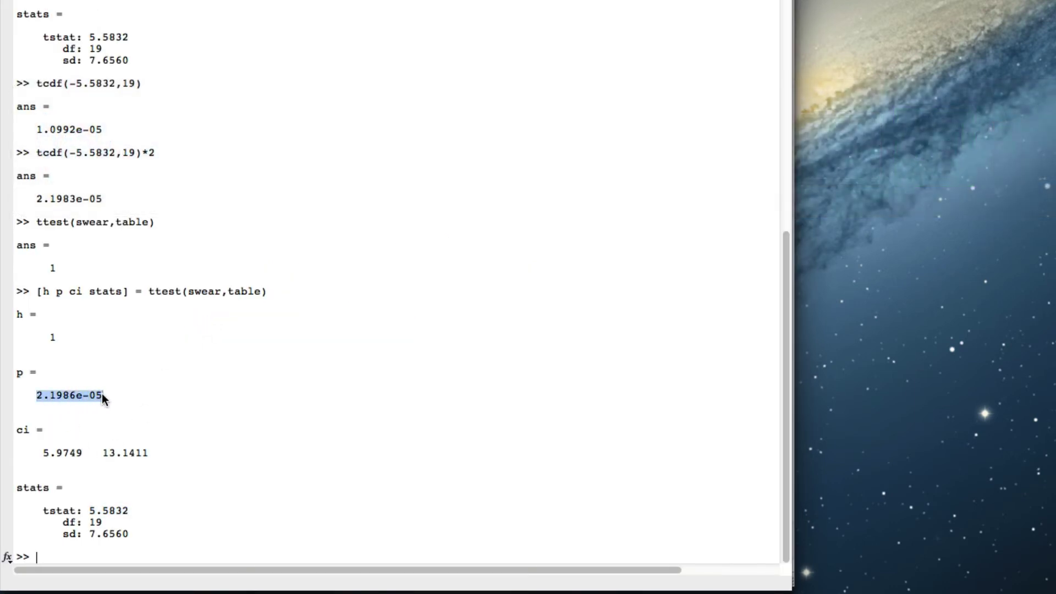
{"action": "left_click", "coordinate": [95, 374]}
{"action": "key", "text": "super+Tab"}
{"action": "key", "text": "super+v"}
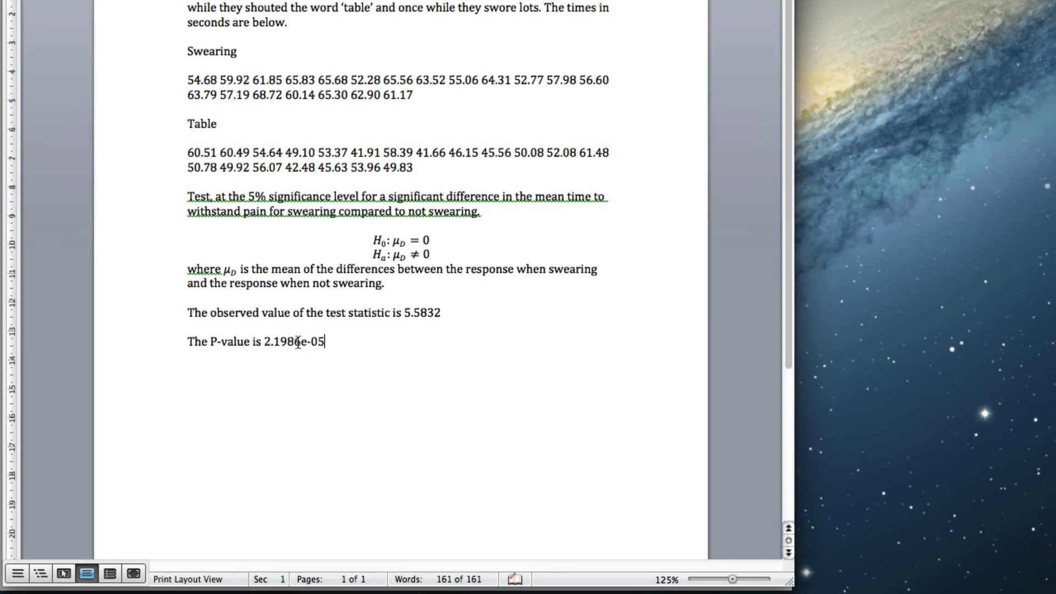
{"action": "type", "text": "."}
Add a paragraph reading "We reject the null hypothesis as the P-value is less than 0.05."
{"action": "key", "text": "Return"}
{"action": "key", "text": "Return"}
{"action": "type", "text": "We rreject the"}
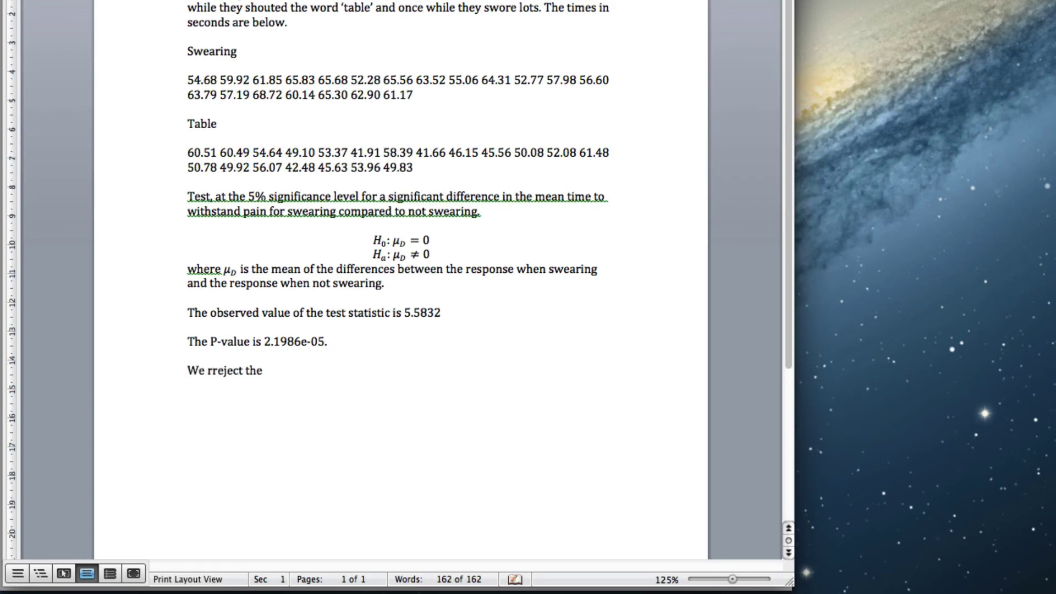
{"action": "key", "text": "BackSpace"}
{"action": "key", "text": "BackSpace"}
{"action": "key", "text": "BackSpace"}
{"action": "key", "text": "BackSpace"}
{"action": "key", "text": "BackSpace"}
{"action": "key", "text": "BackSpace"}
{"action": "key", "text": "BackSpace"}
{"action": "key", "text": "BackSpace"}
{"action": "key", "text": "BackSpace"}
{"action": "key", "text": "BackSpace"}
{"action": "type", "text": "eject the null"}
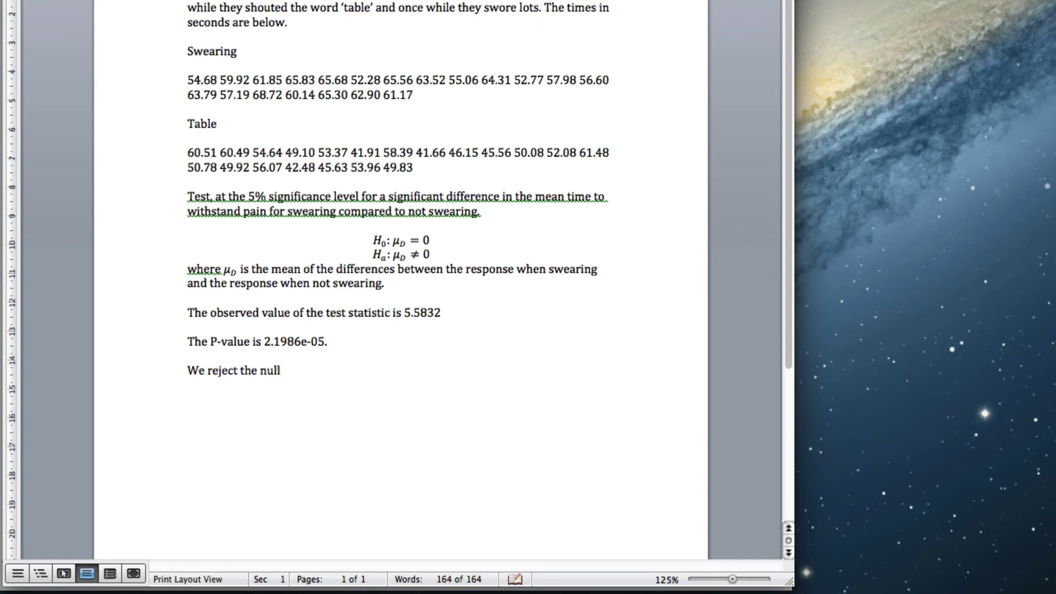
{"action": "type", "text": "hypothesis"}
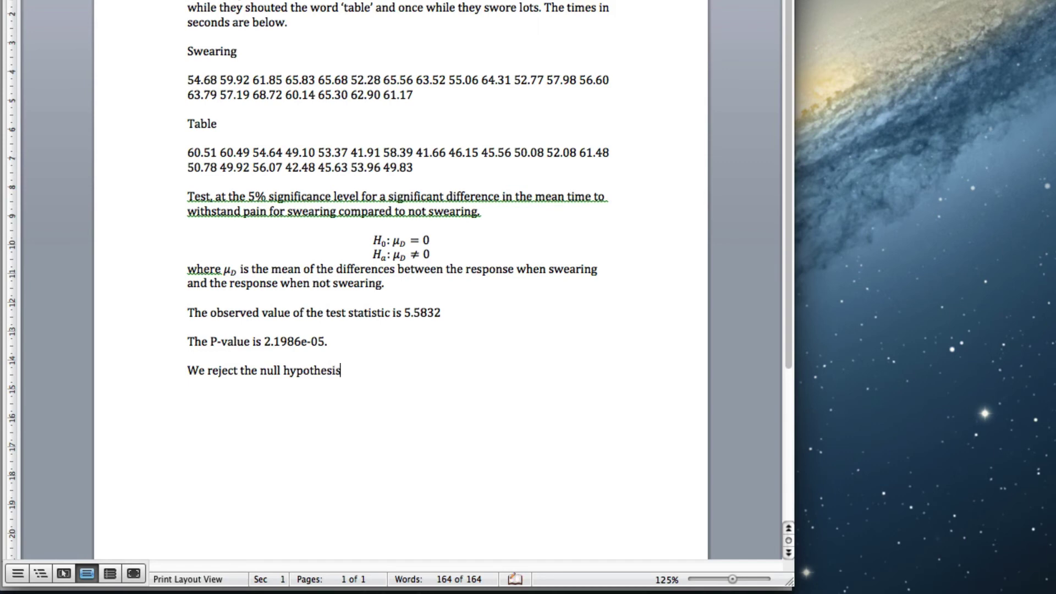
{"action": "type", "text": " as the P-value is less"}
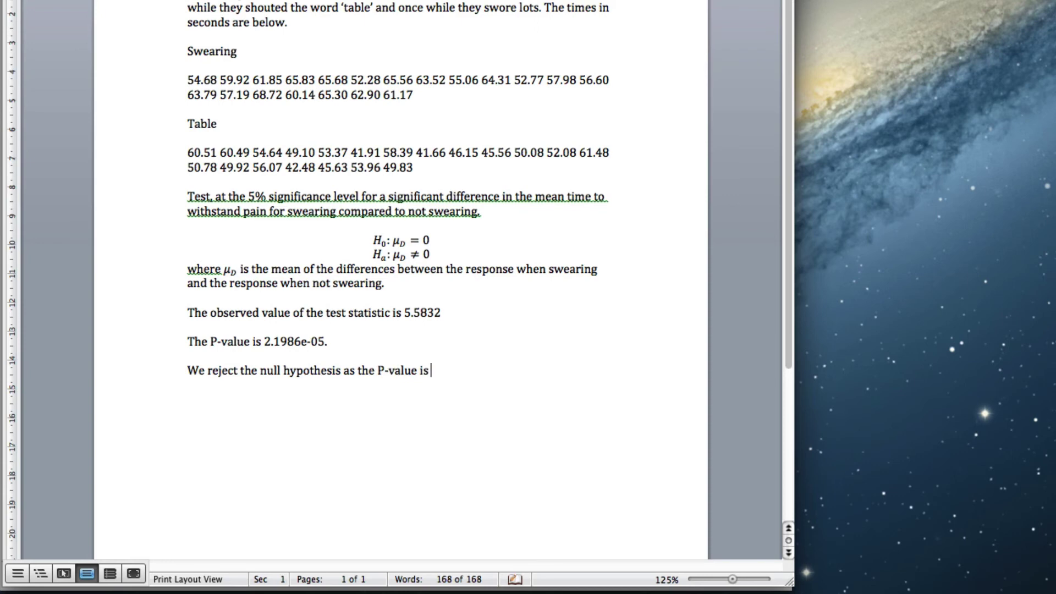
{"action": "type", "text": " than 0.05."}
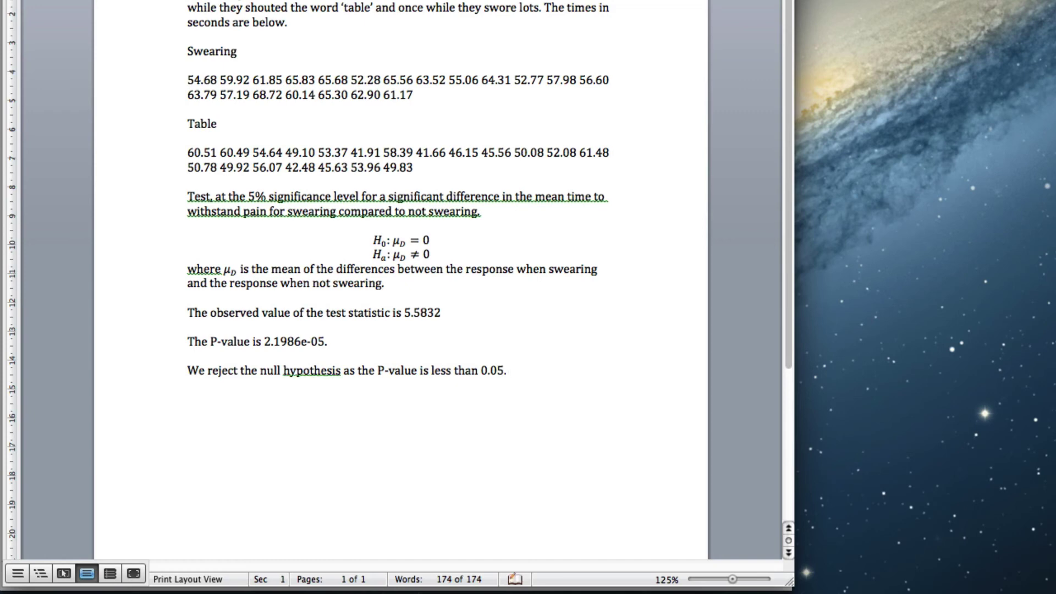
Start a paragraph reading "The confidence interval is (" and insert the ci values 5.9749 and 13.1411 copied from the MATLAB output
{"action": "type", "text": "  The confidence interv"}
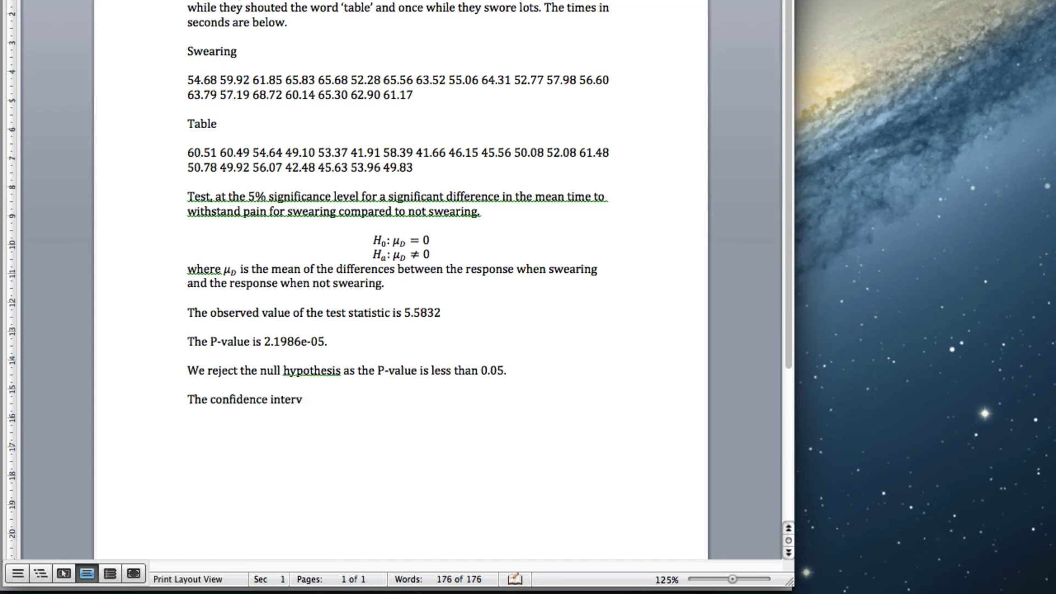
{"action": "type", "text": "al is"}
{"action": "key", "text": "super+Tab"}
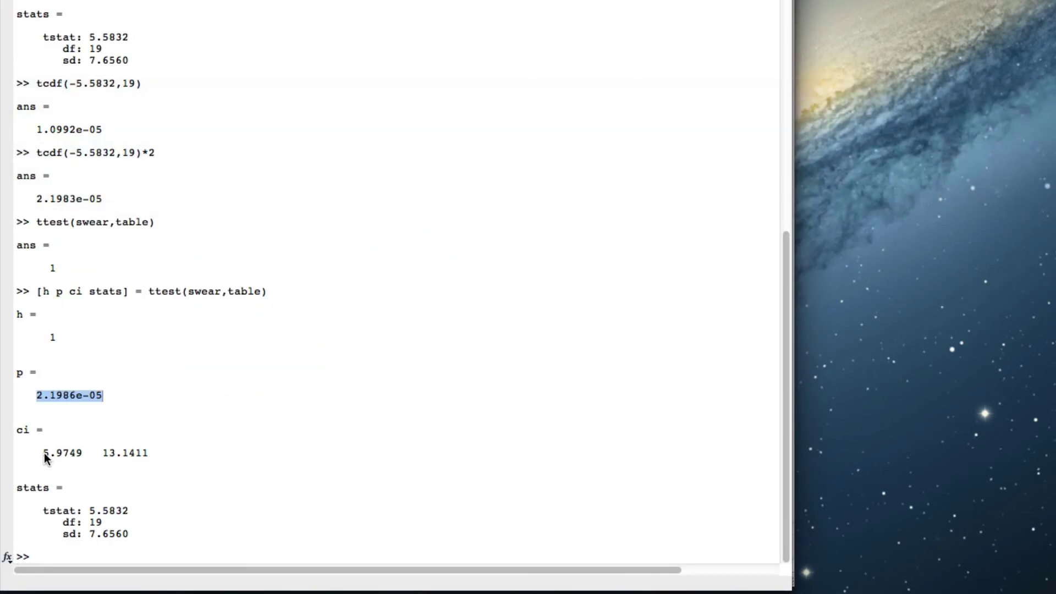
{"action": "left_click_drag", "start_coordinate": [44, 453], "coordinate": [151, 453]}
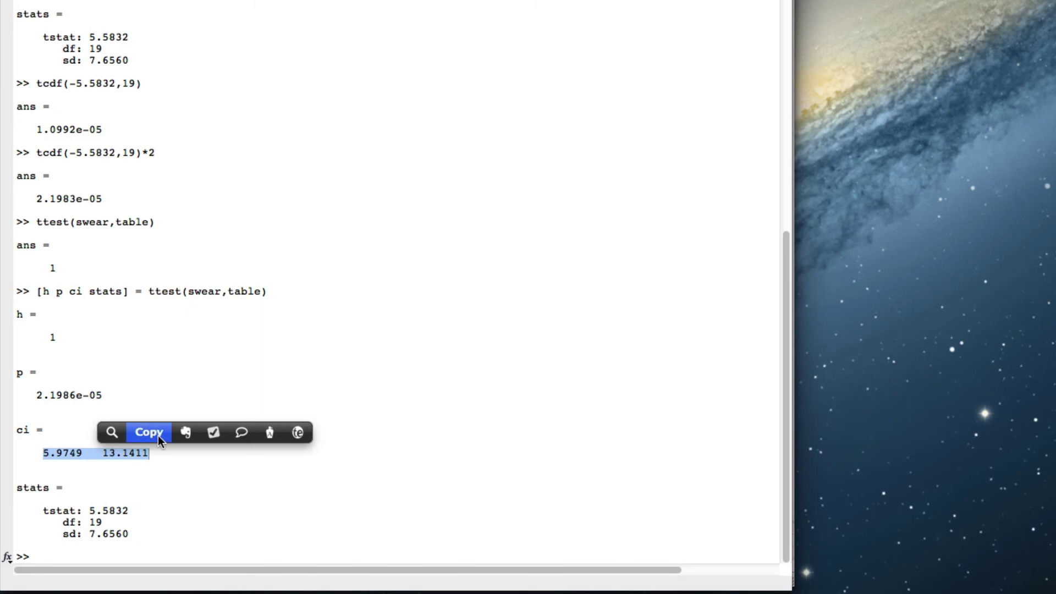
{"action": "left_click", "coordinate": [157, 434]}
{"action": "key", "text": "super+Tab"}
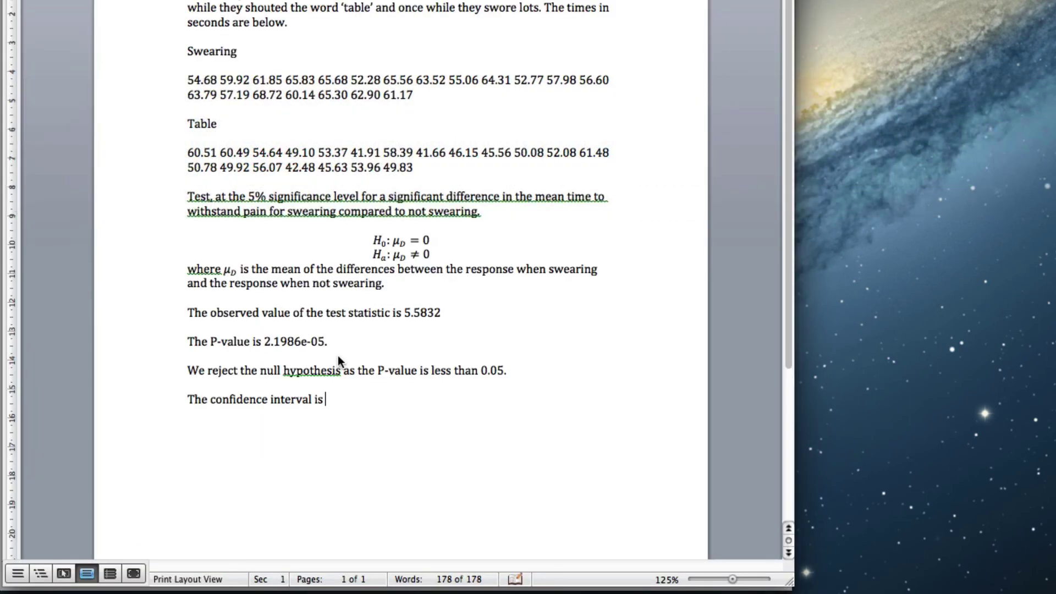
{"action": "type", "text": "("}
{"action": "key", "text": "super+v"}
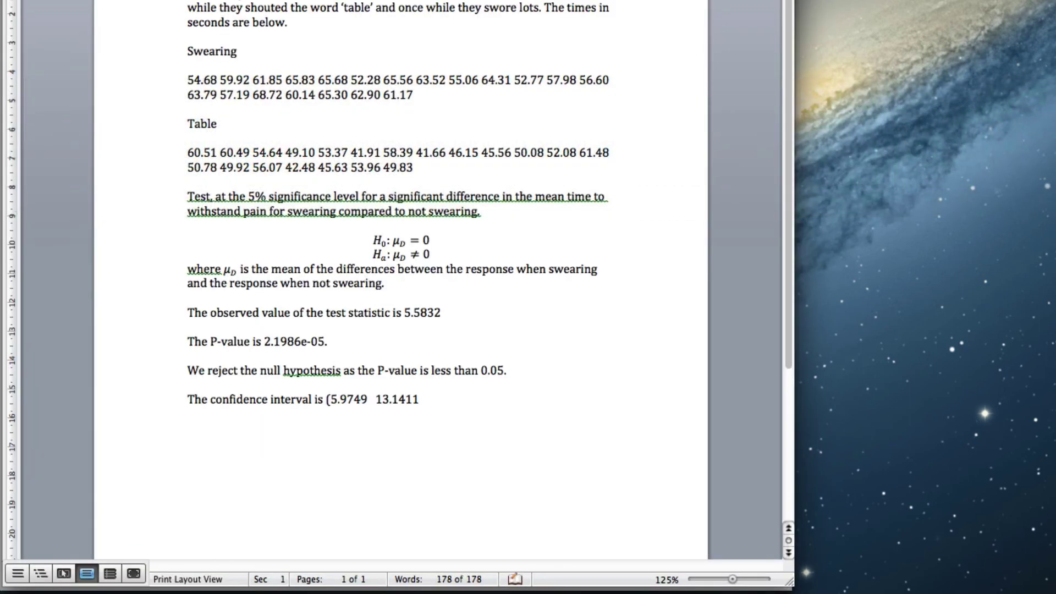
Put a comma between the two confidence interval limits and end the sentence with a closing bracket and full stop
{"action": "key", "text": "Left"}
{"action": "key", "text": "Left"}
{"action": "key", "text": "Left"}
{"action": "key", "text": "Left"}
{"action": "key", "text": "Left"}
{"action": "key", "text": "Left"}
{"action": "key", "text": "Left"}
{"action": "key", "text": "Left"}
{"action": "key", "text": "Left"}
{"action": "type", "text": ","}
{"action": "key", "text": "Delete"}
{"action": "key", "text": "End"}
{"action": "type", "text": ")."}
Add a paragraph reading "We conclude that there is a statistically significant difference between the response when swearing compared to not swearing."
{"action": "left_click", "coordinate": [459, 393]}
{"action": "key", "text": "super+v"}
{"action": "key", "text": "Return"}
{"action": "type", "text": "We cond"}
{"action": "type", "text": "l"}
{"action": "key", "text": "BackSpace"}
{"action": "key", "text": "BackSpace"}
{"action": "type", "text": "c"}
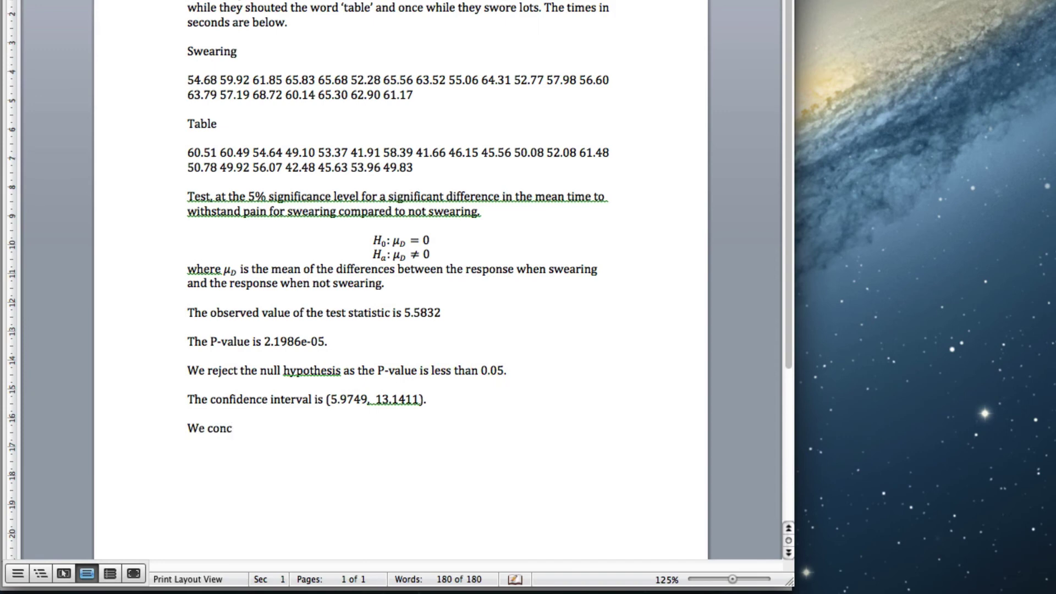
{"action": "type", "text": "lude that there is a s"}
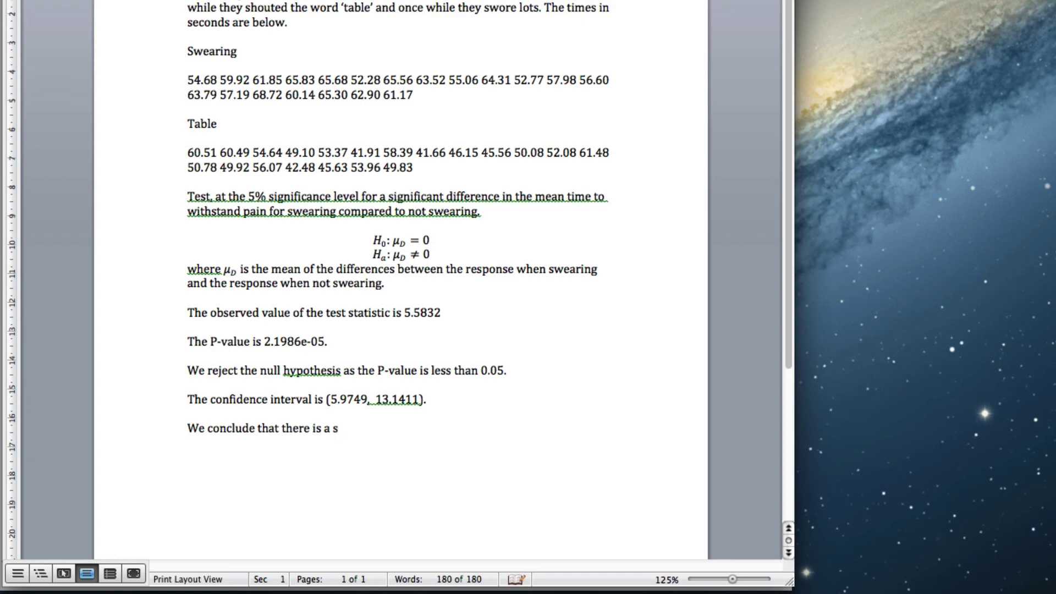
{"action": "type", "text": "tatistically signig"}
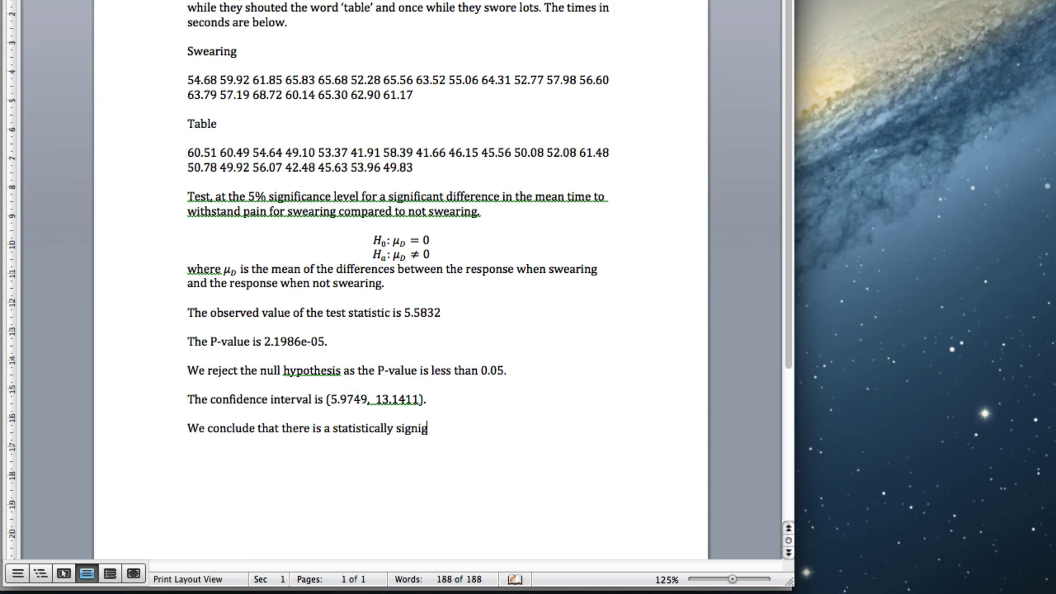
{"action": "key", "text": "BackSpace"}
{"action": "type", "text": "ficant difference"}
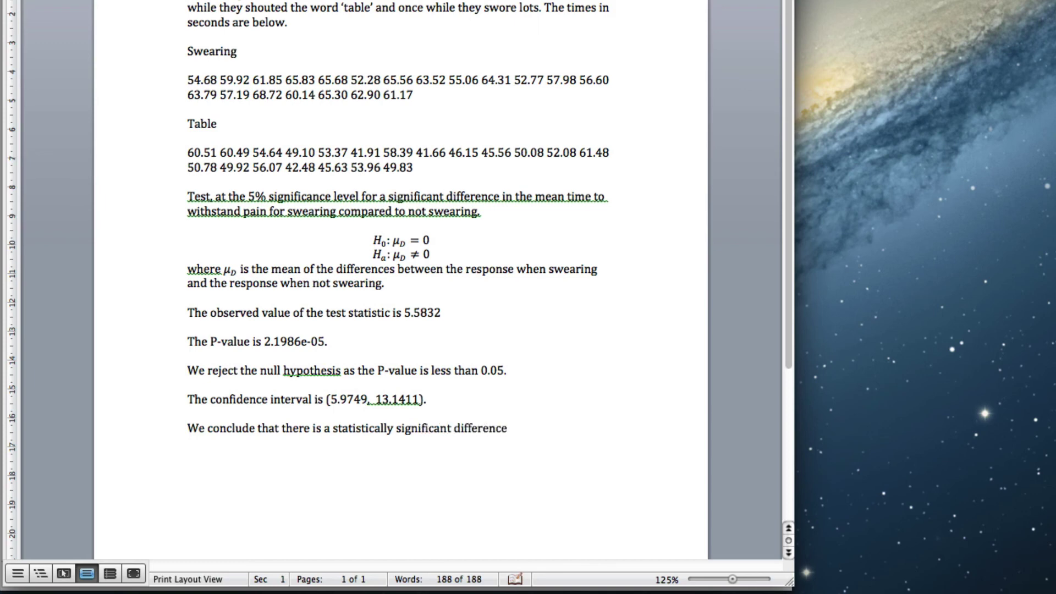
{"action": "type", "text": " between the response"}
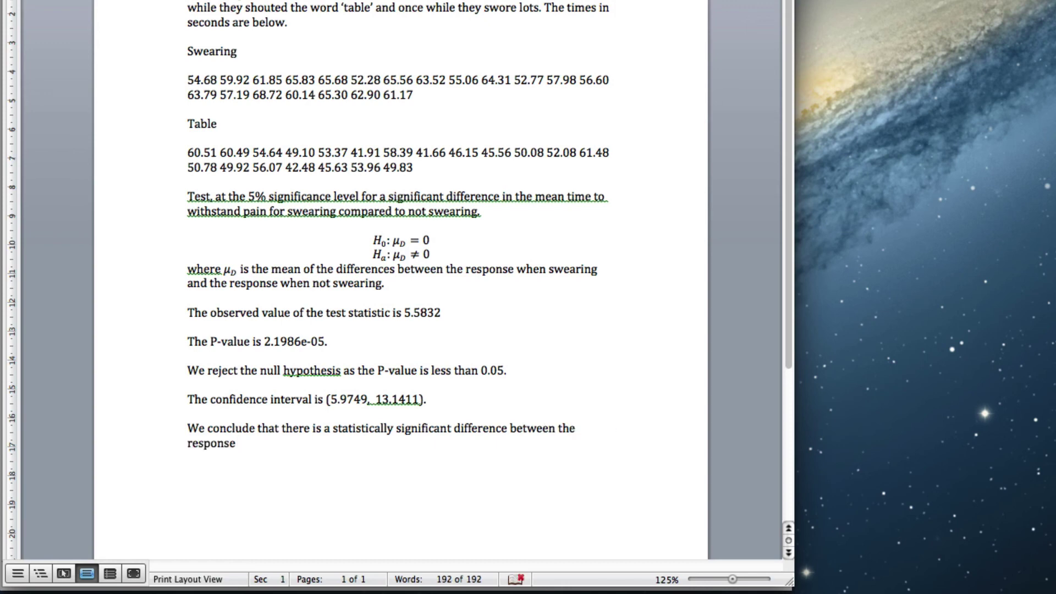
{"action": "type", "text": " when swearing c"}
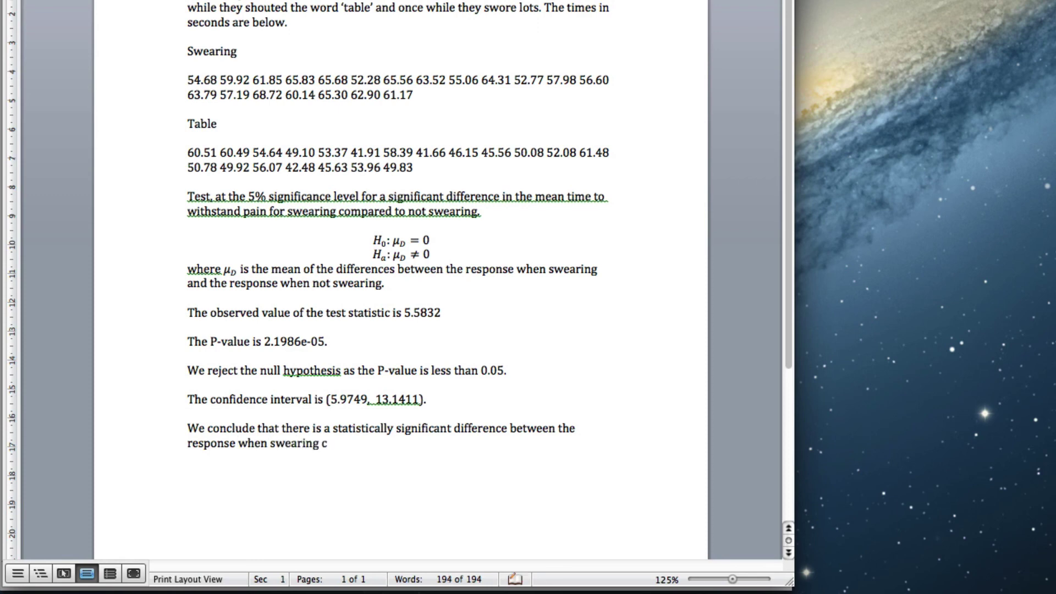
{"action": "type", "text": "ompared to not swea"}
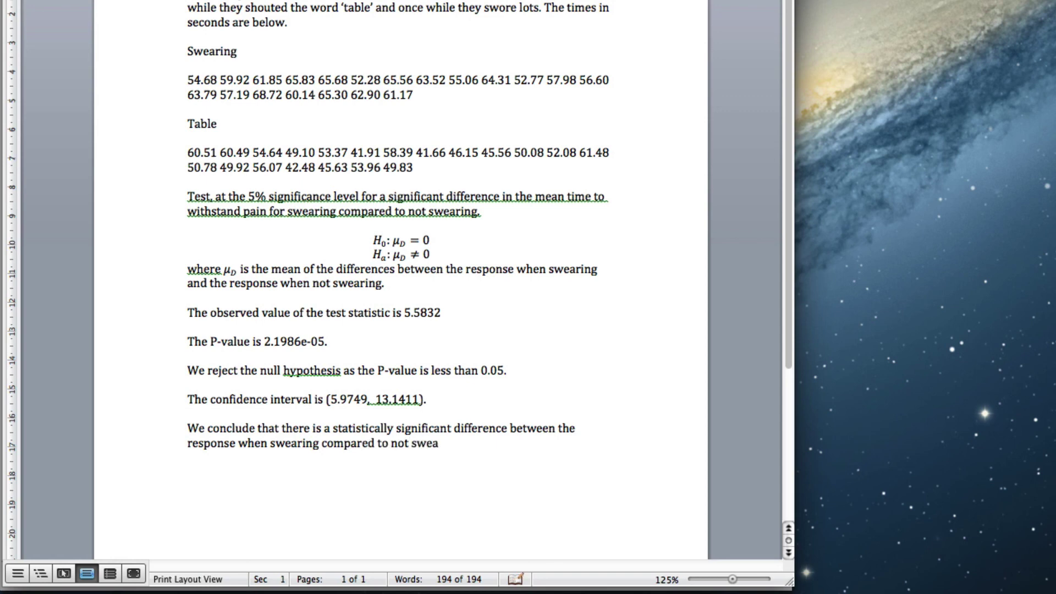
{"action": "type", "text": "ring."}
Switch to MATLAB, compute the means with mean(swear) and mean(table), and return to the Word document
{"action": "key", "text": "super+Tab"}
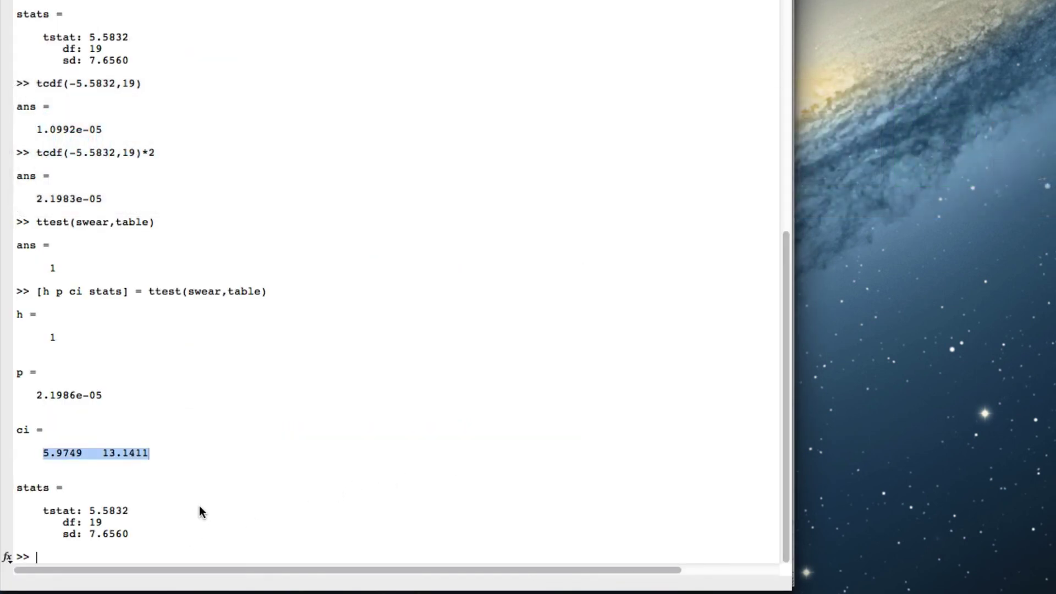
{"action": "type", "text": "mean(swe"}
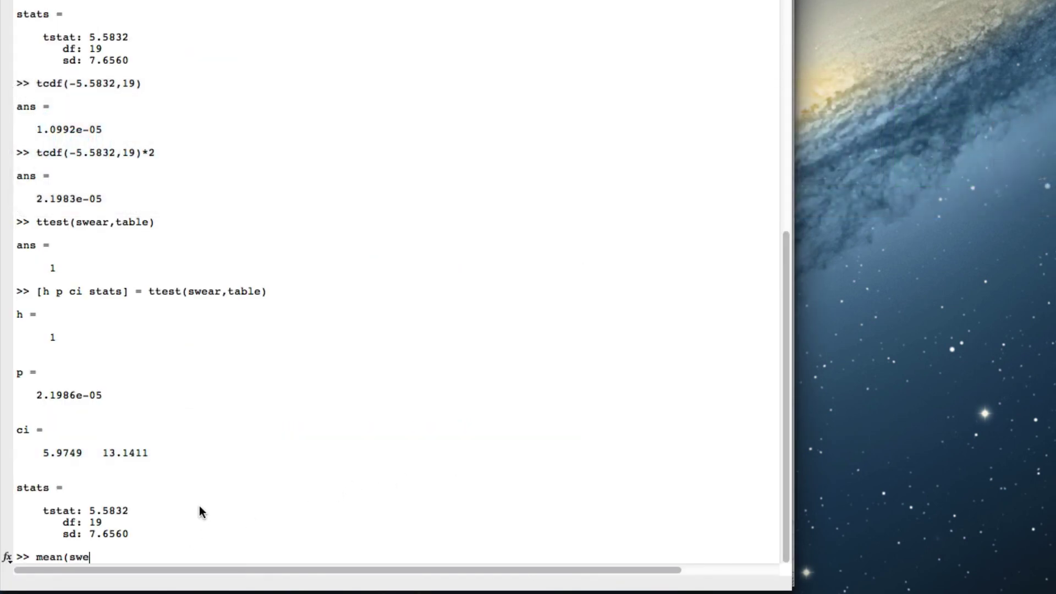
{"action": "type", "text": "ar)"}
{"action": "key", "text": "Return"}
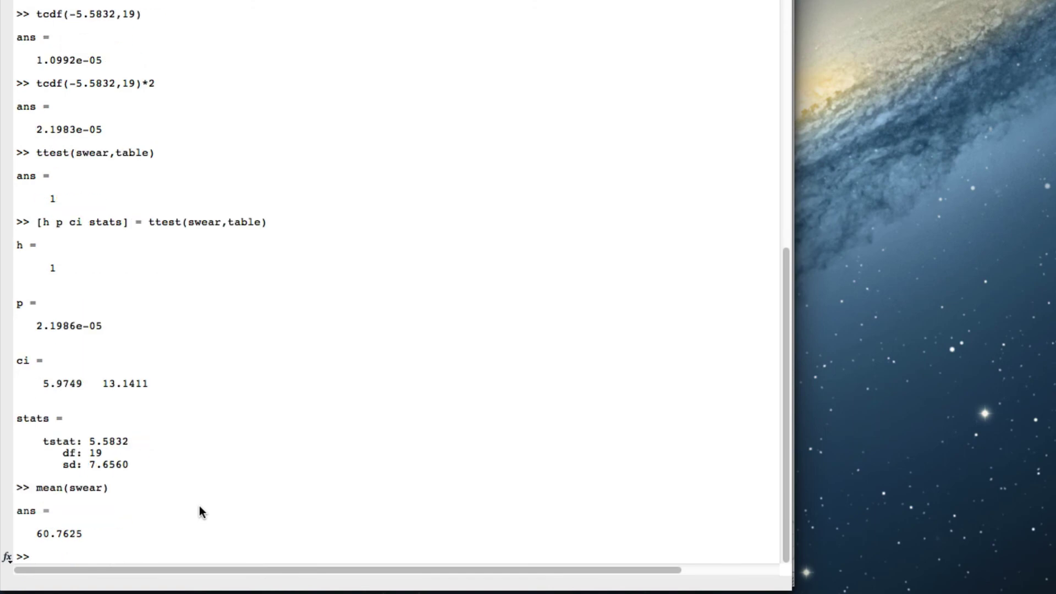
{"action": "type", "text": "mean(table)"}
{"action": "key", "text": "Return"}
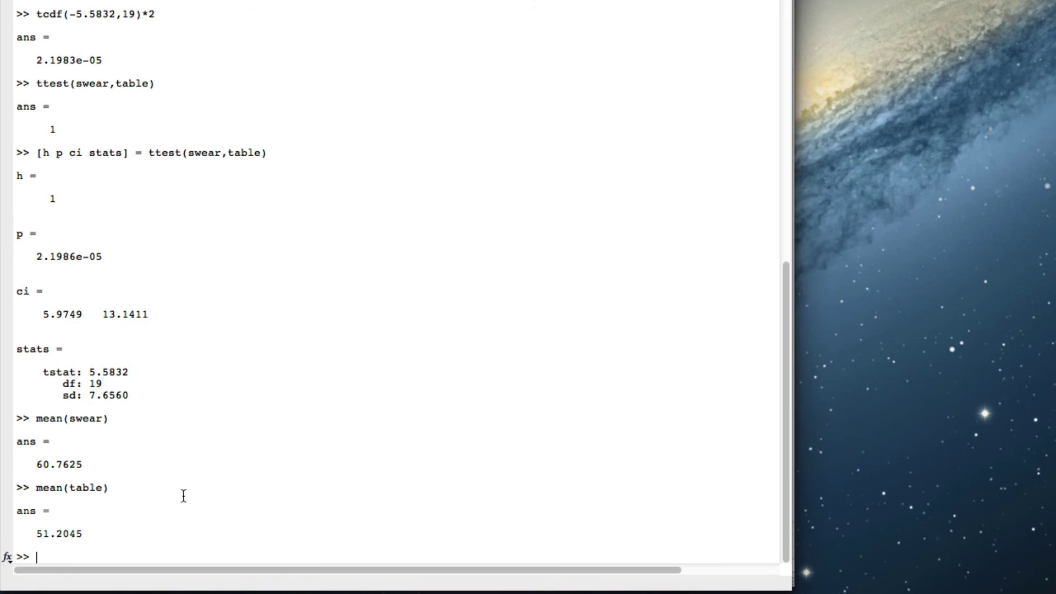
{"action": "key", "text": "super+Tab"}
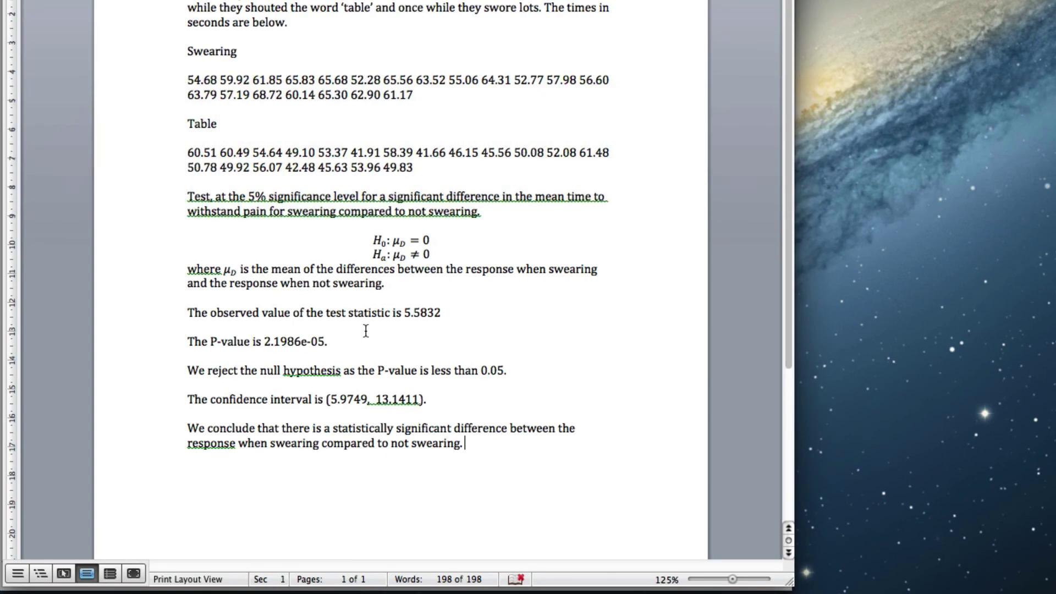